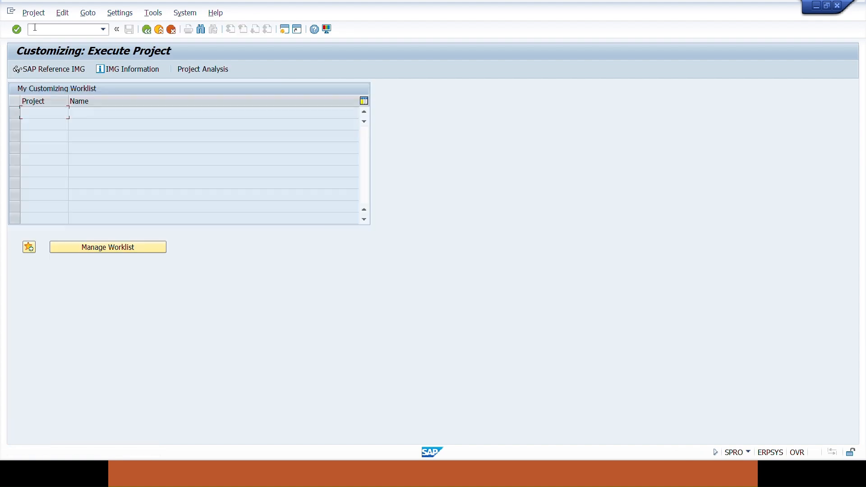
Step: Open the SAP Reference IMG and start the Define company activity under Enterprise Structure, Definition, Financial Accounting
{"action": "left_click", "coordinate": [36, 74]}
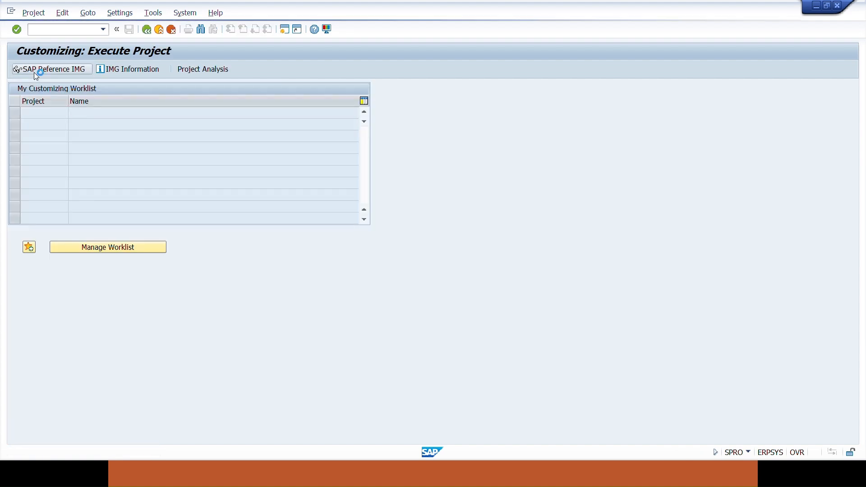
{"action": "key", "text": "alt+Tab"}
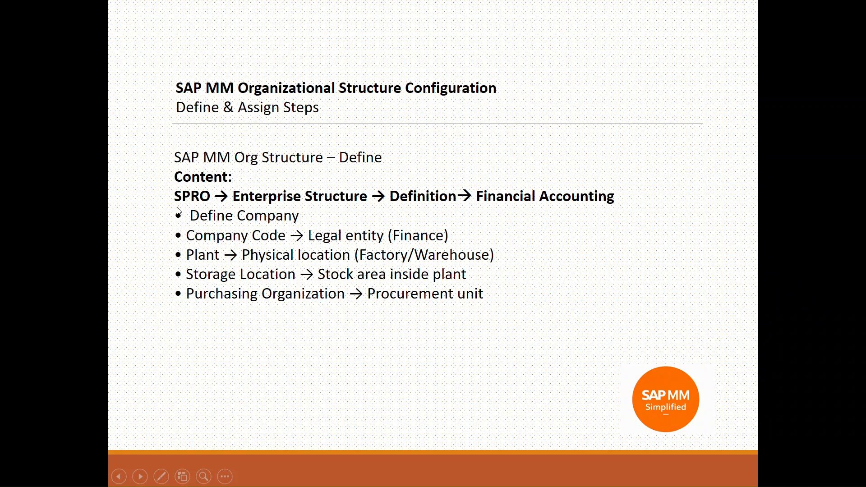
{"action": "key", "text": "alt+Tab"}
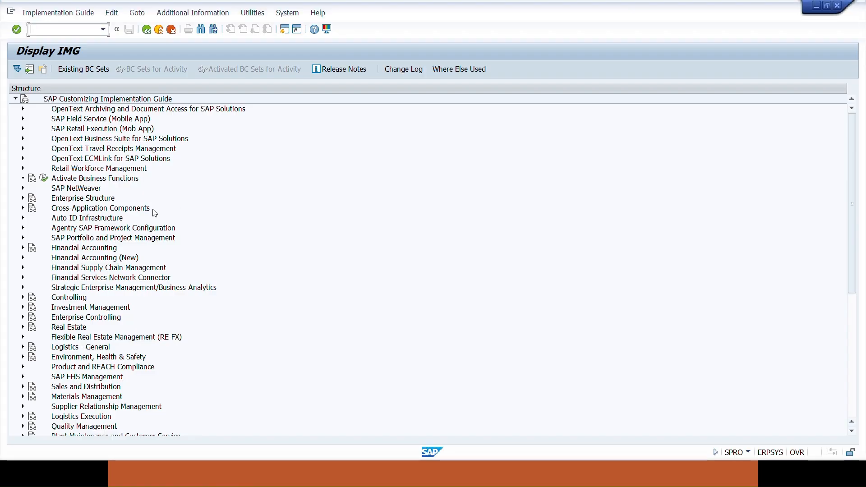
{"action": "left_click", "coordinate": [23, 198]}
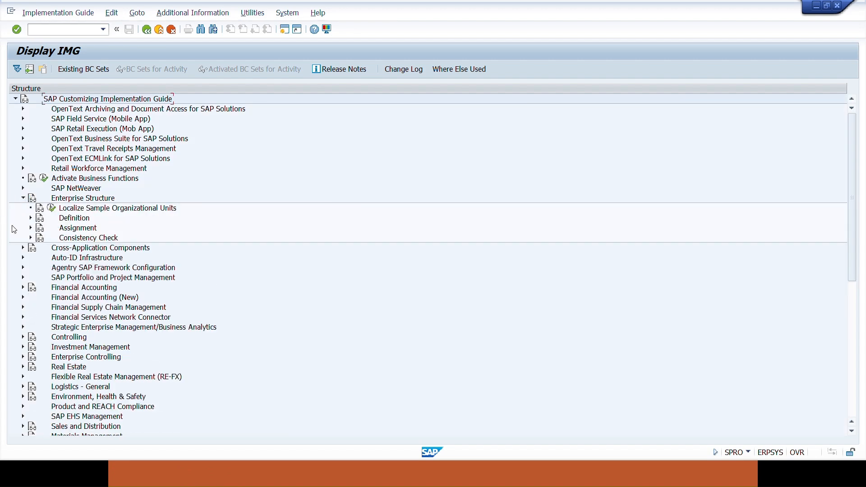
{"action": "left_click", "coordinate": [30, 218]}
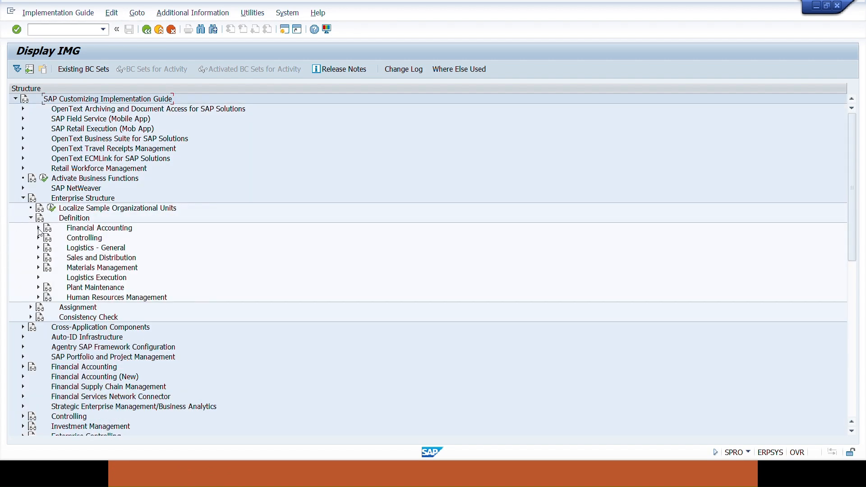
{"action": "left_click", "coordinate": [38, 228]}
{"action": "left_click", "coordinate": [67, 238]}
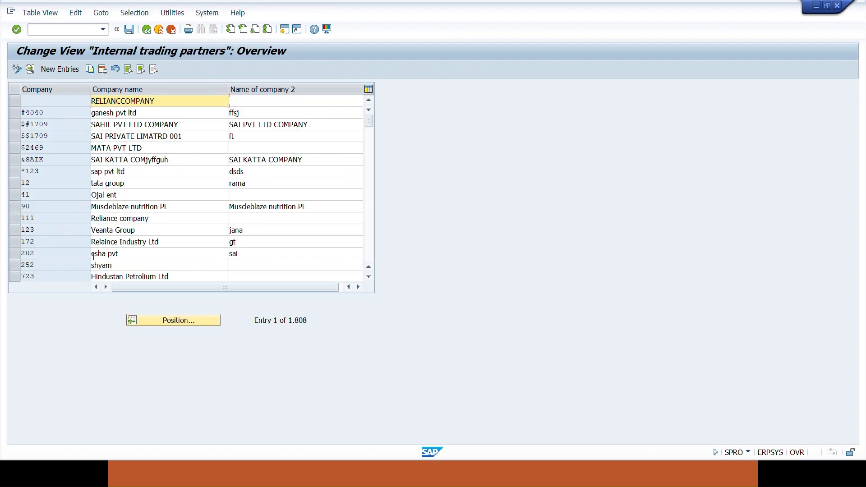
Step: Copy the existing company 1000 (AG STANDARD DONT DELETE) and give the copy the company ID 9506
{"action": "scroll", "coordinate": [135, 197], "scroll_direction": "down", "scroll_amount": 1}
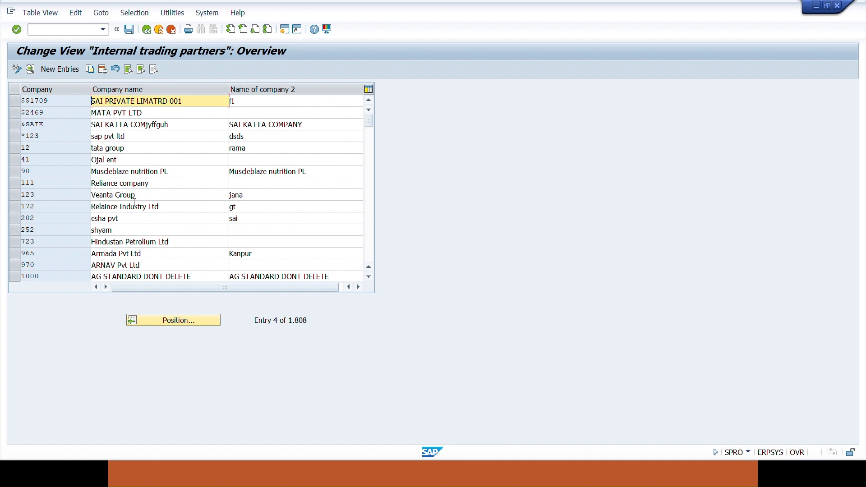
{"action": "scroll", "coordinate": [135, 200], "scroll_direction": "down", "scroll_amount": 1}
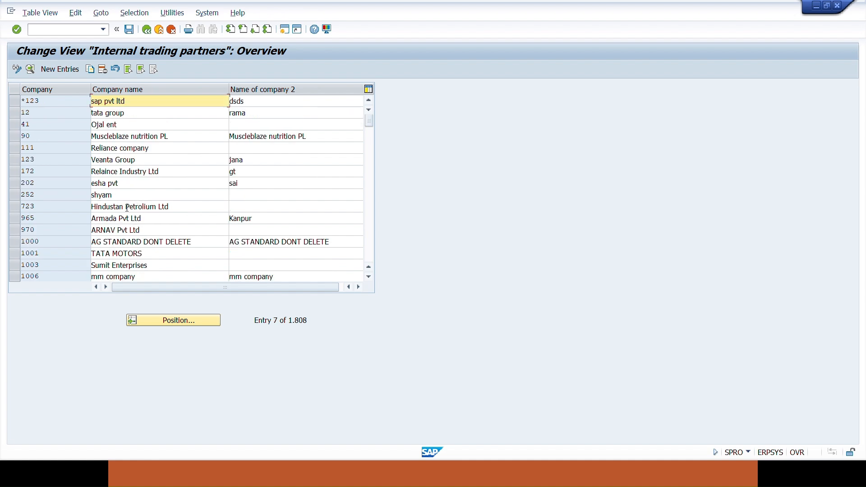
{"action": "scroll", "coordinate": [127, 207], "scroll_direction": "down", "scroll_amount": 1}
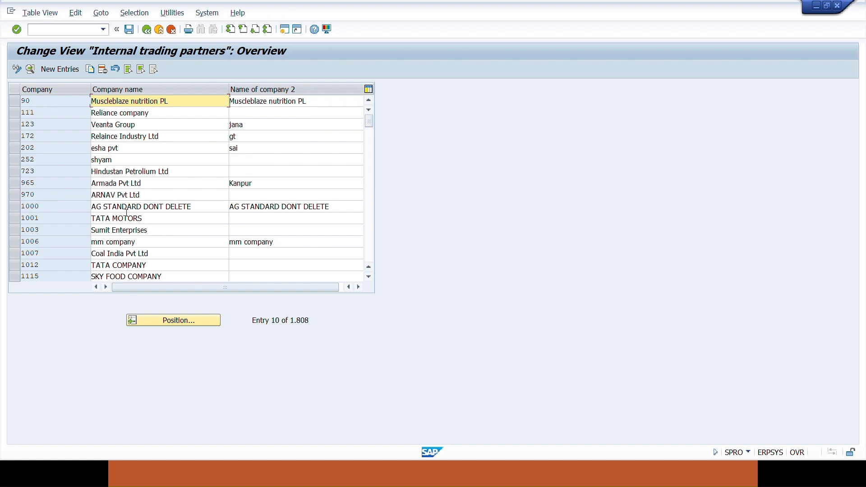
{"action": "left_click", "coordinate": [13, 207]}
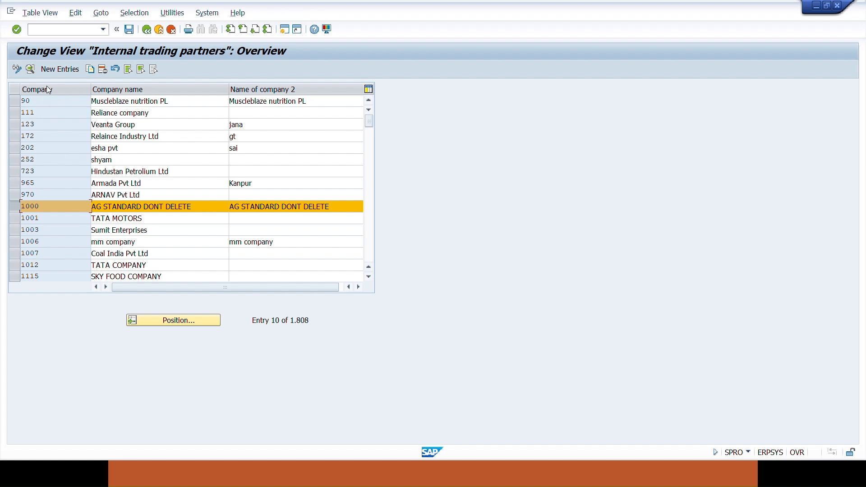
{"action": "left_click", "coordinate": [90, 71]}
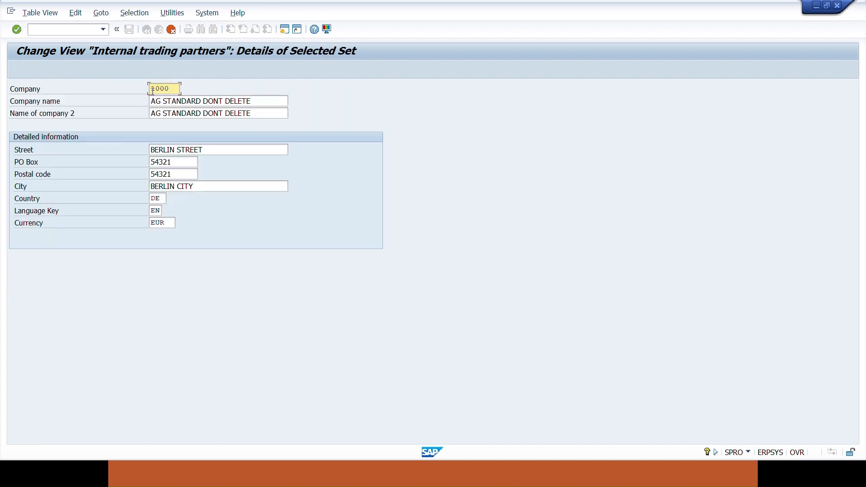
{"action": "key", "text": "BackSpace"}
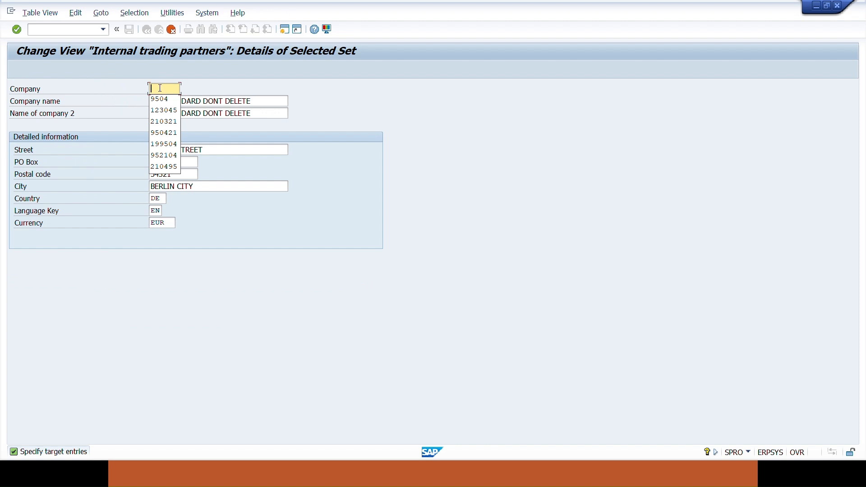
{"action": "type", "text": "950"}
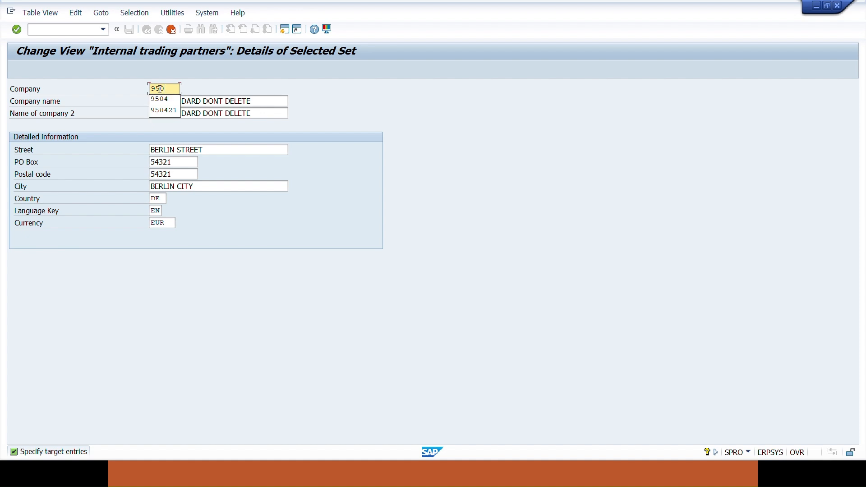
{"action": "type", "text": "6"}
Step: Set the copied company's name to "Testing Company PVT LTD" and clear its second company name
{"action": "left_click_drag", "start_coordinate": [276, 99], "coordinate": [115, 117]}
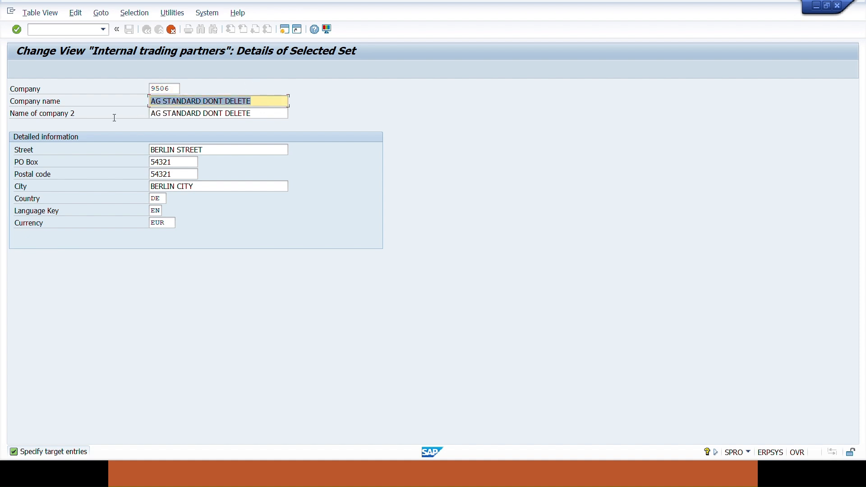
{"action": "key", "text": "Delete"}
{"action": "left_click_drag", "start_coordinate": [274, 113], "coordinate": [114, 105]}
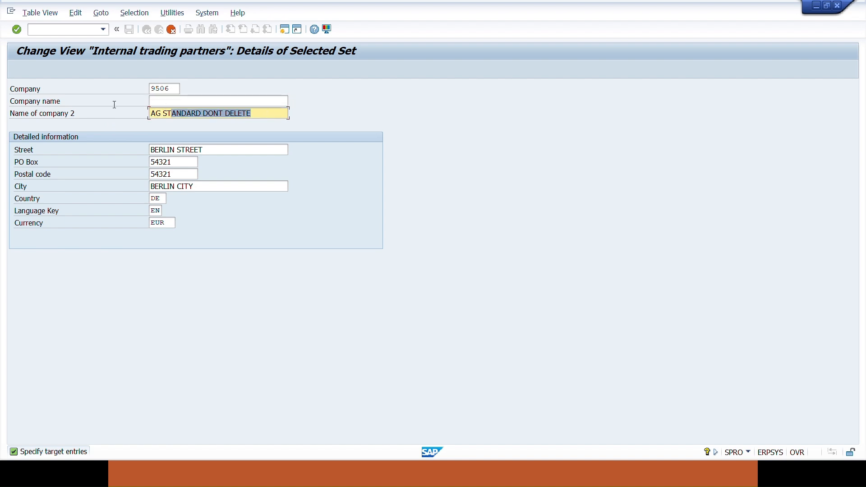
{"action": "key", "text": "Delete"}
{"action": "left_click", "coordinate": [164, 105]}
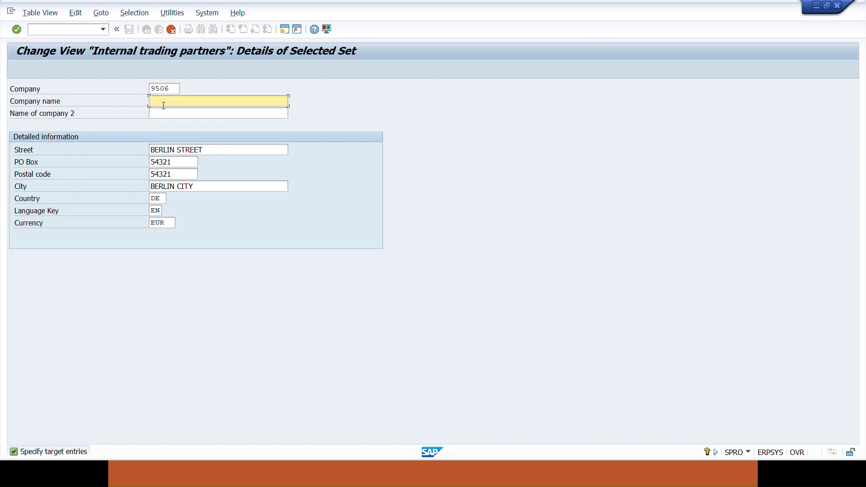
{"action": "type", "text": "Testing"}
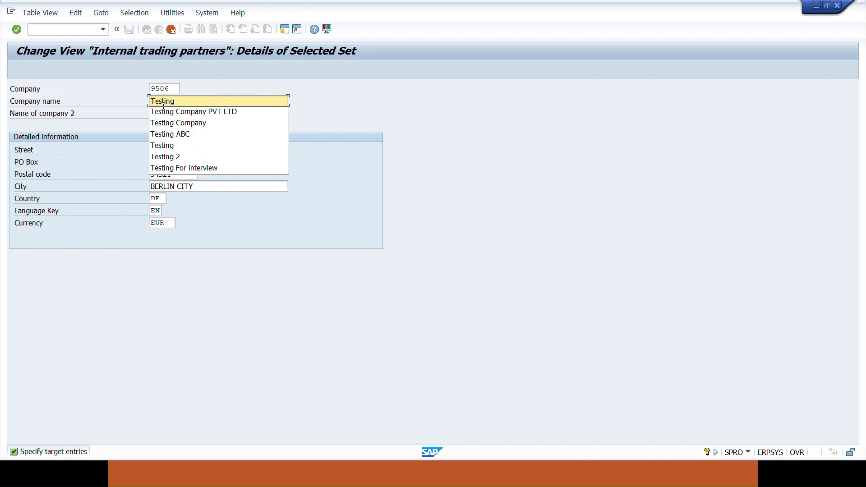
{"action": "left_click", "coordinate": [170, 113]}
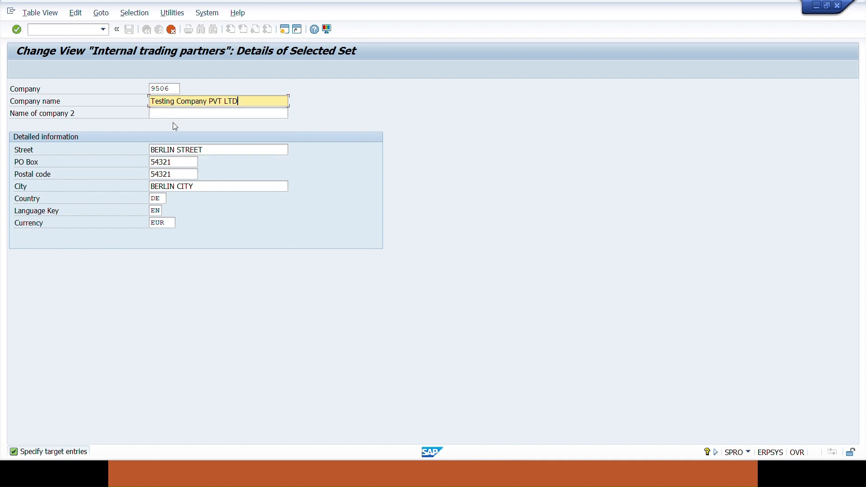
Step: Keep EUR as the currency, confirm the copied company and save it under the proposed customizing request
{"action": "left_click_drag", "start_coordinate": [168, 223], "coordinate": [84, 230]}
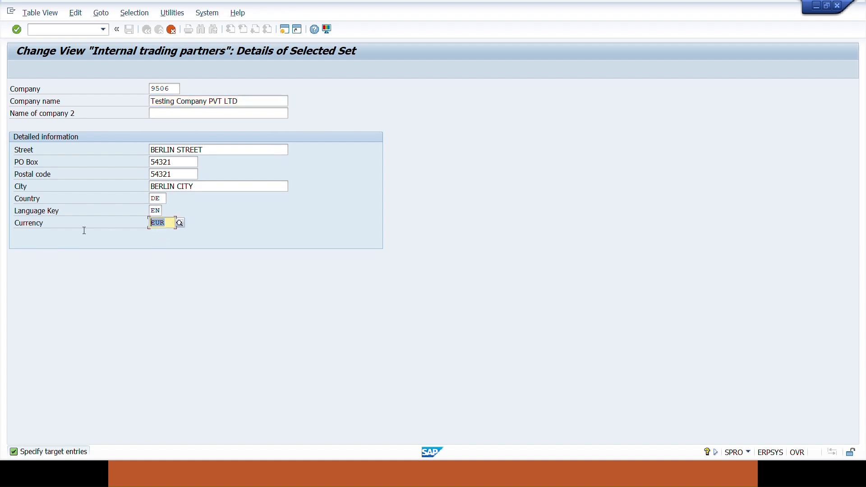
{"action": "left_click", "coordinate": [172, 224]}
{"action": "key", "text": "Return"}
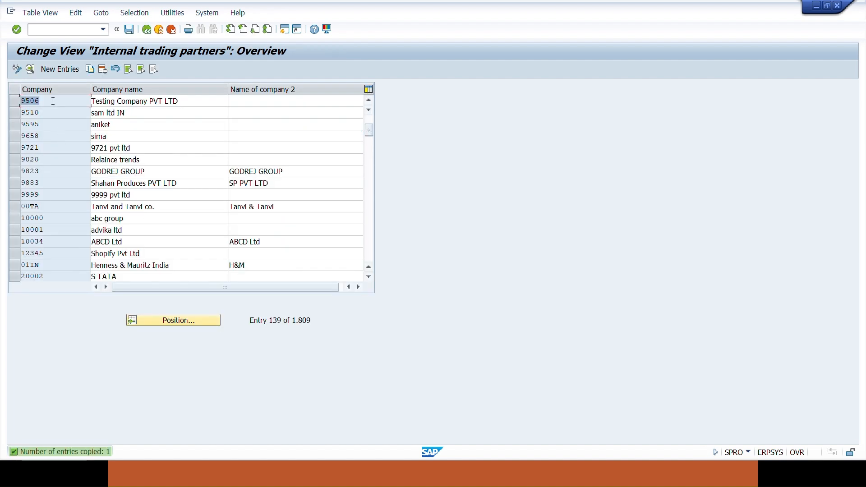
{"action": "left_click", "coordinate": [128, 30]}
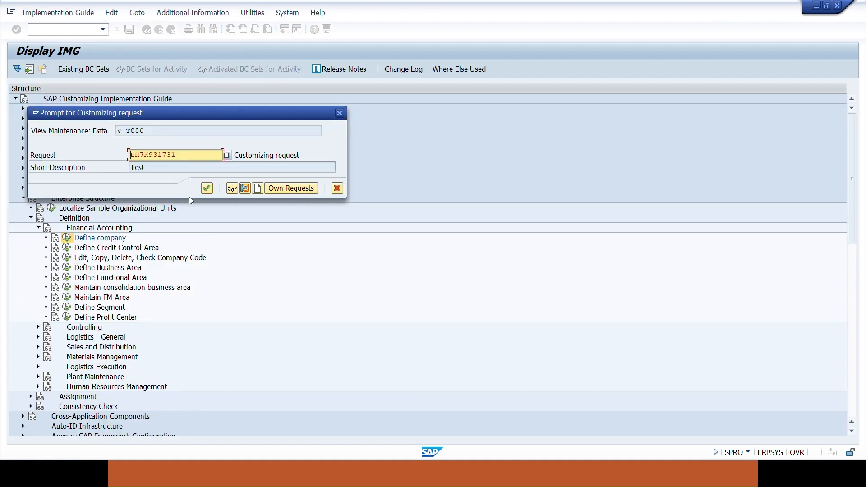
{"action": "left_click", "coordinate": [207, 188]}
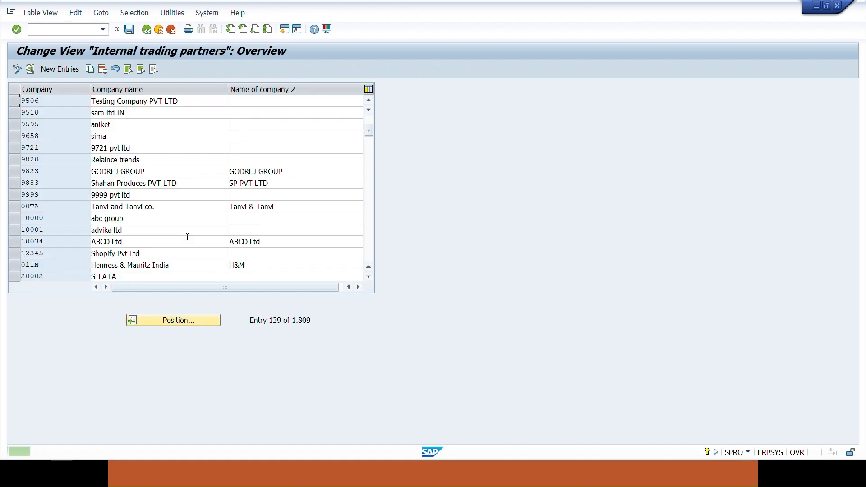
Step: Switch to the SAP Data Personal workbook in Excel and enter 9506 beside Company in cell B1 of Sheet2
{"action": "key", "text": "alt+Tab"}
{"action": "key", "text": "alt+Tab"}
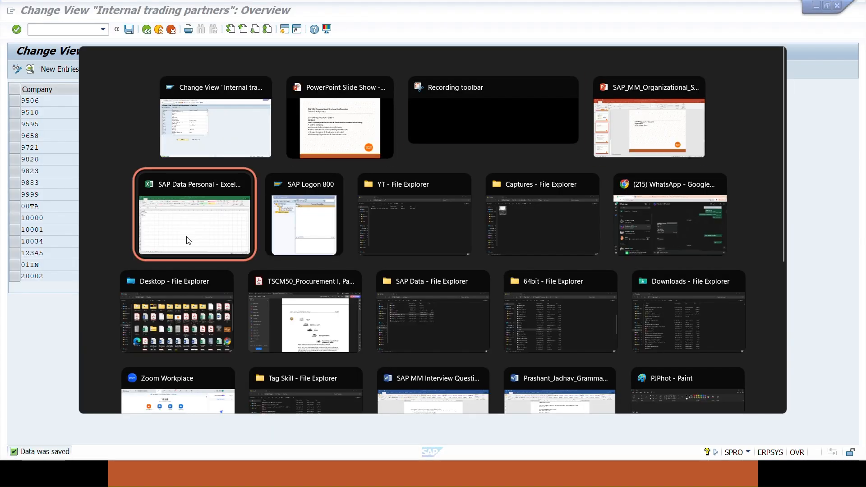
{"action": "left_click", "coordinate": [189, 240]}
{"action": "left_click", "coordinate": [78, 125]}
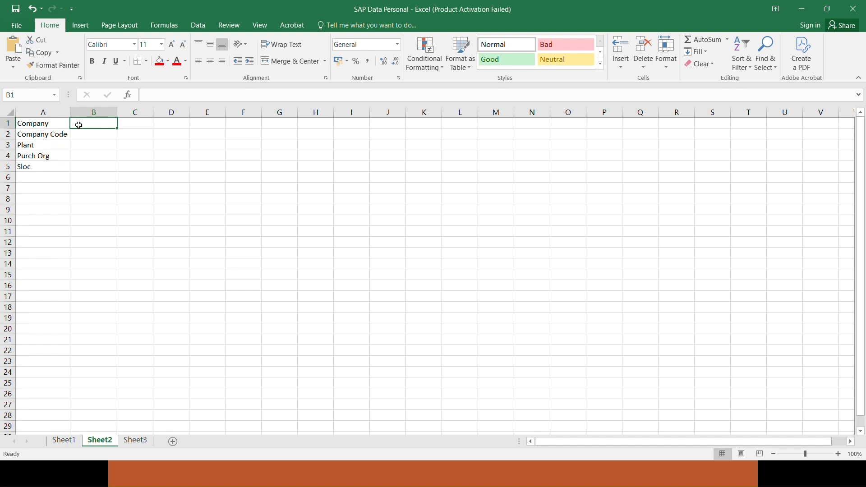
{"action": "type", "text": "9506"}
{"action": "left_click", "coordinate": [121, 189]}
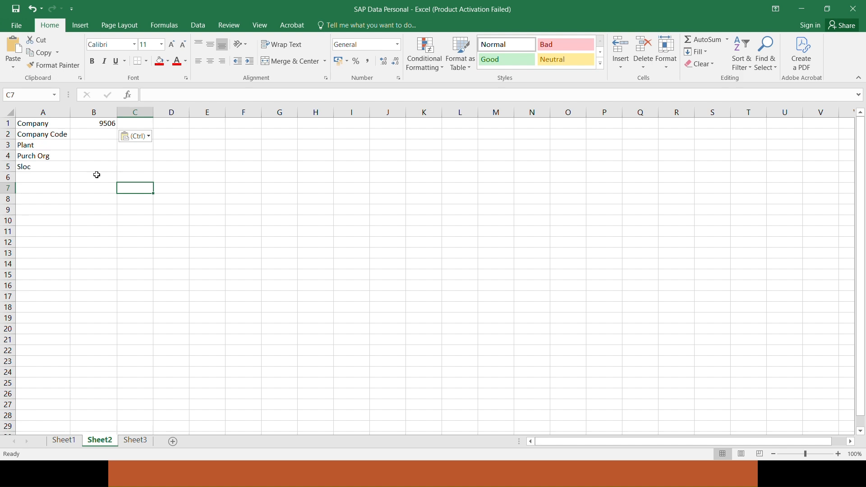
{"action": "key", "text": "alt+Tab"}
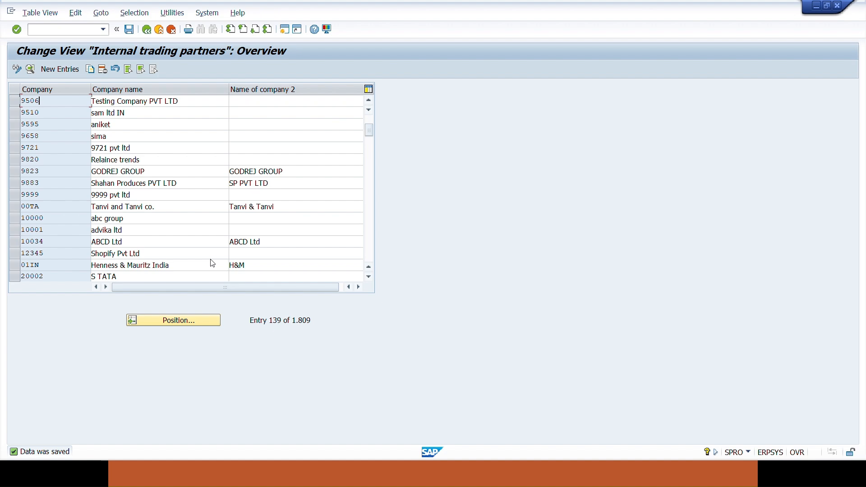
{"action": "key", "text": "alt+Tab"}
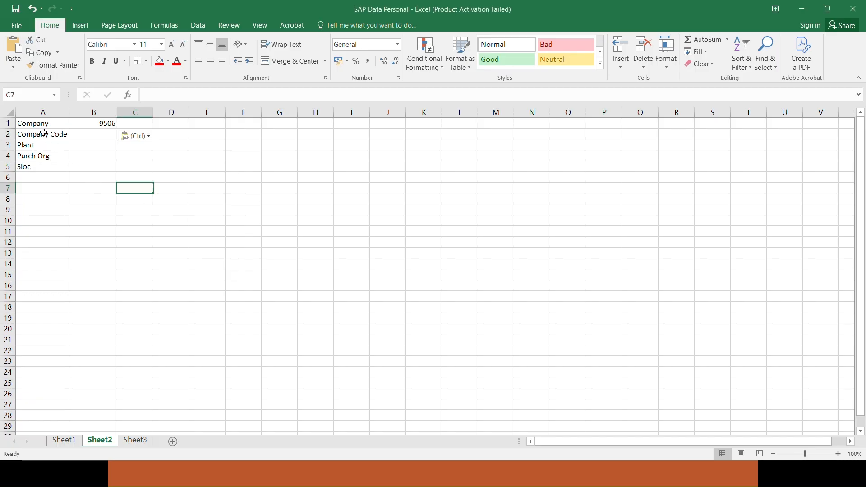
{"action": "left_click", "coordinate": [43, 125]}
{"action": "left_click", "coordinate": [43, 134]}
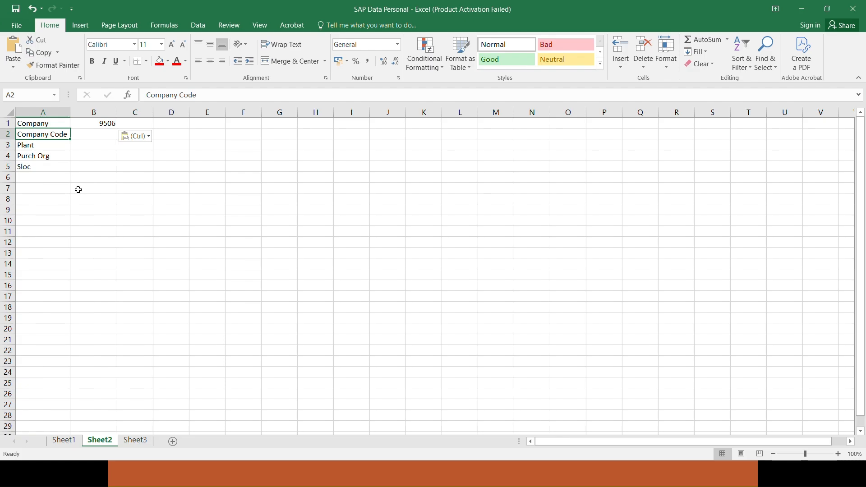
Step: Return to SAP, leave the company overview and open Edit Company Code Data from the Edit, Copy, Delete, Check Company Code activity
{"action": "key", "text": "alt+Tab"}
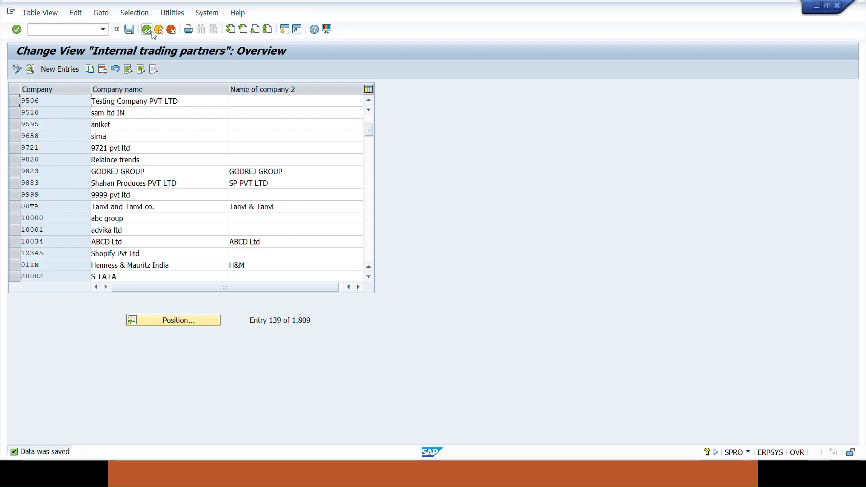
{"action": "left_click", "coordinate": [152, 32]}
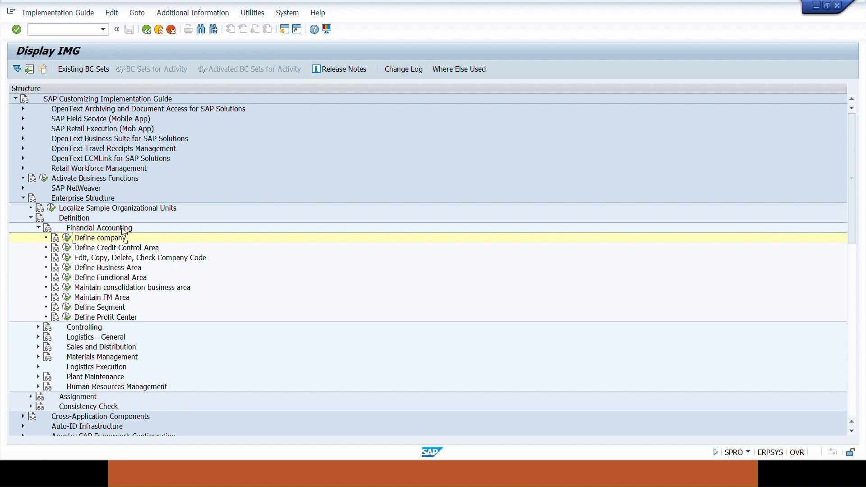
{"action": "left_click", "coordinate": [66, 260]}
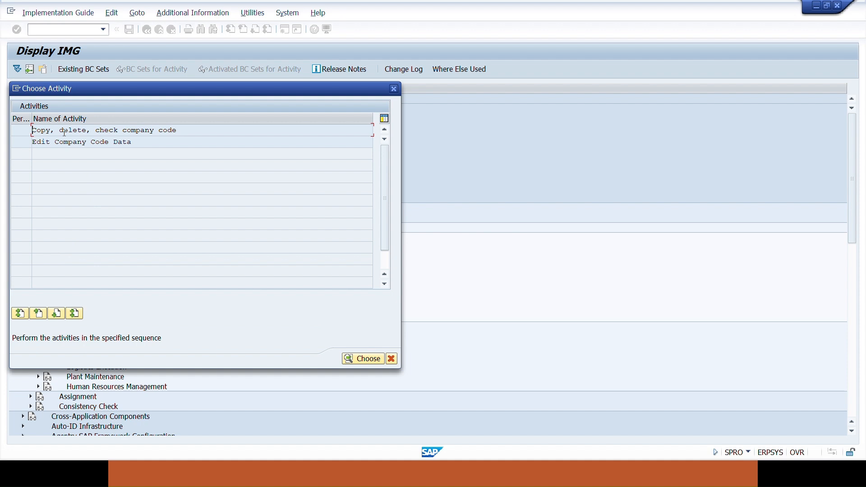
{"action": "double_click", "coordinate": [65, 131]}
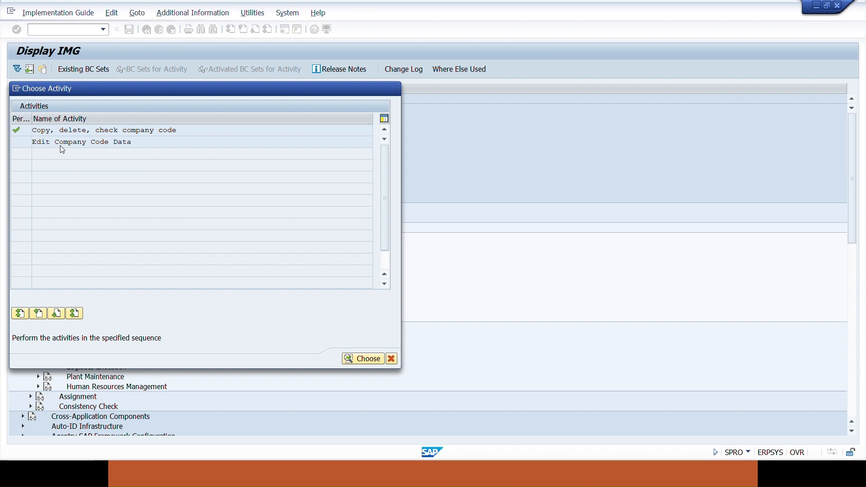
{"action": "double_click", "coordinate": [60, 145]}
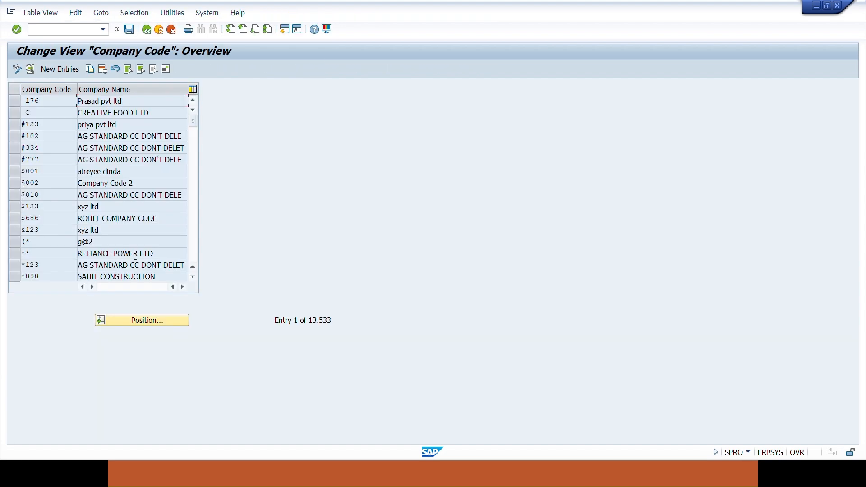
Step: Position the company code list at company code 1000
{"action": "left_click", "coordinate": [132, 321]}
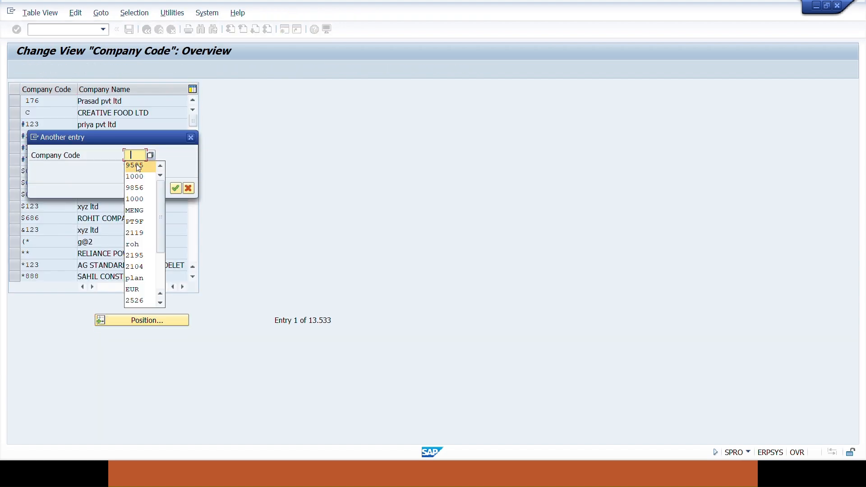
{"action": "left_click", "coordinate": [140, 180]}
{"action": "left_click", "coordinate": [174, 189]}
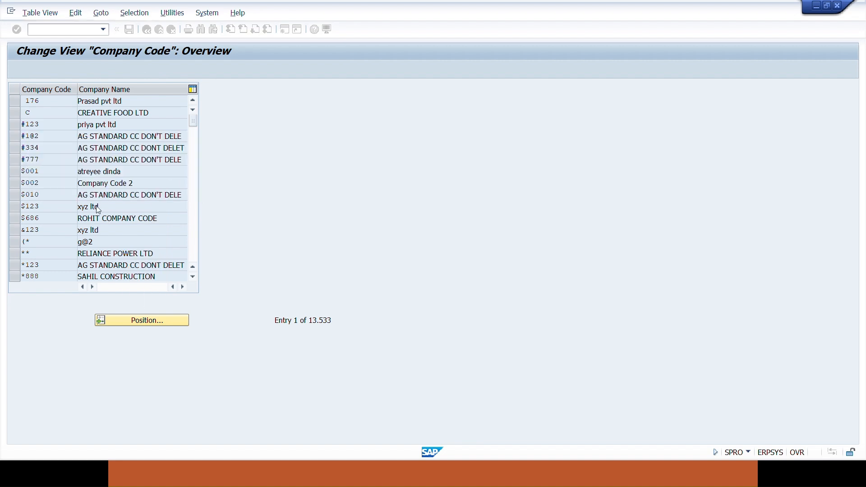
Step: Copy company code 1000 to new company code 9506, taking the ID from cell B1 of the Excel sheet, and accept the copied address
{"action": "left_click", "coordinate": [13, 101]}
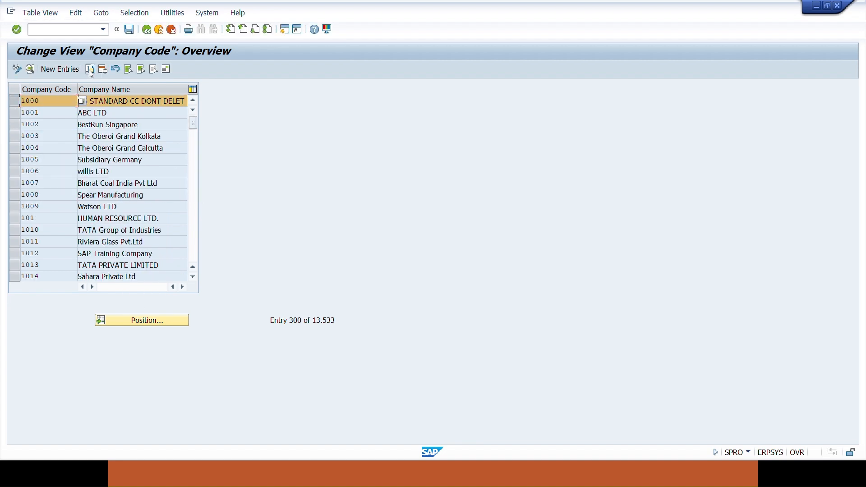
{"action": "left_click", "coordinate": [91, 69]}
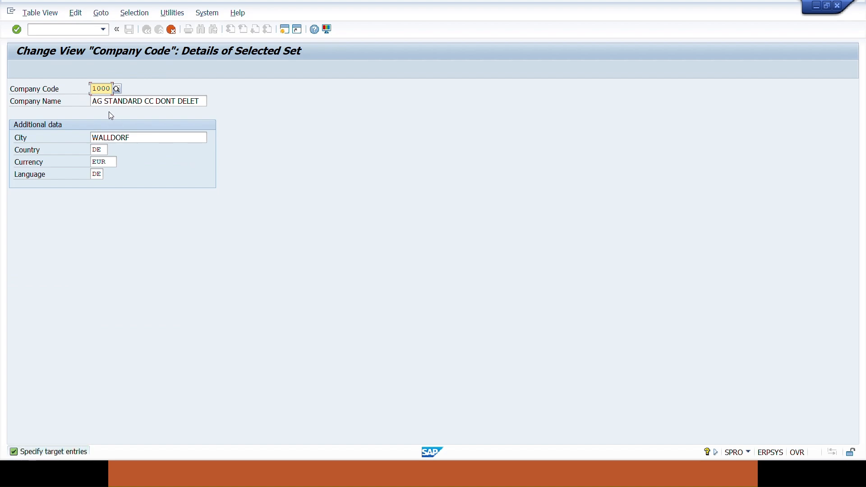
{"action": "key", "text": "alt+Tab"}
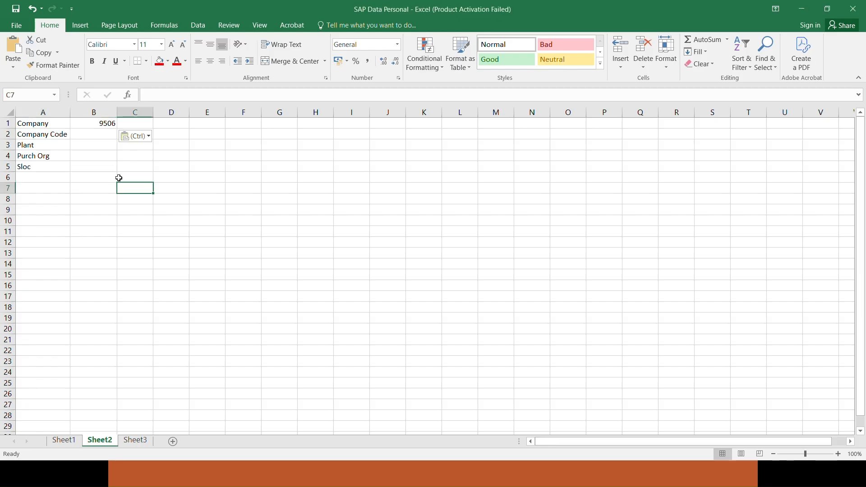
{"action": "left_click", "coordinate": [87, 124]}
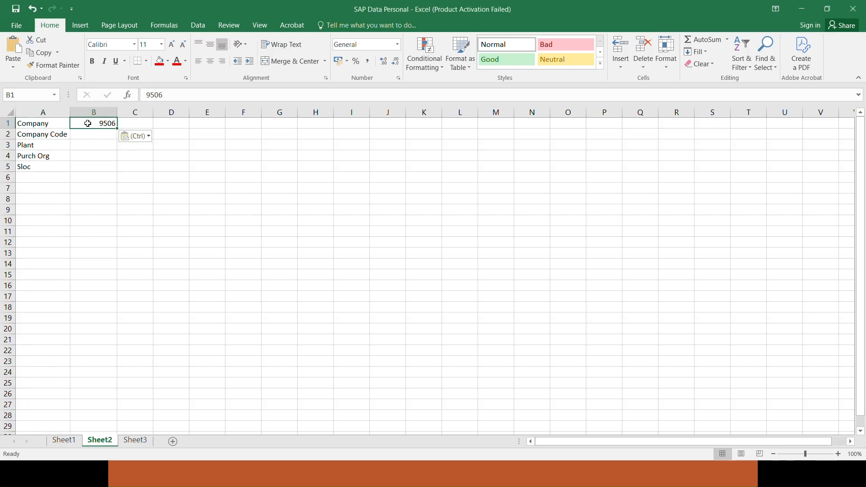
{"action": "key", "text": "ctrl+c"}
{"action": "key", "text": "alt+Tab"}
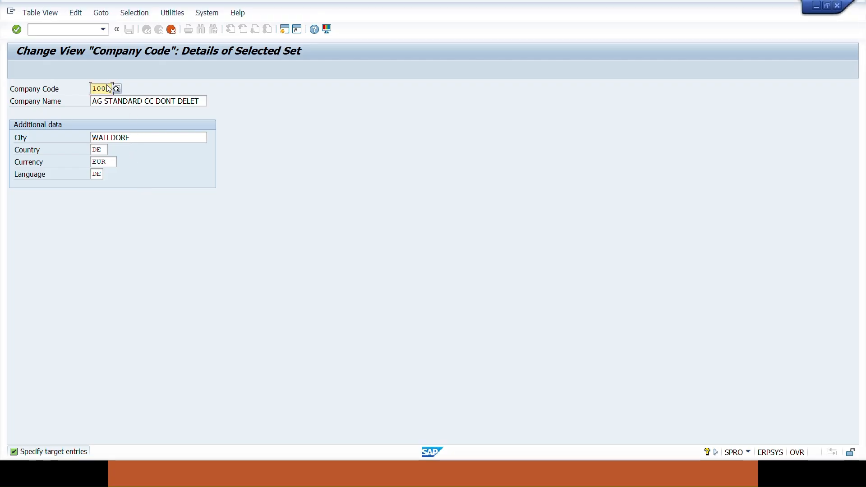
{"action": "double_click", "coordinate": [109, 88]}
{"action": "key", "text": "ctrl+v"}
{"action": "key", "text": "Return"}
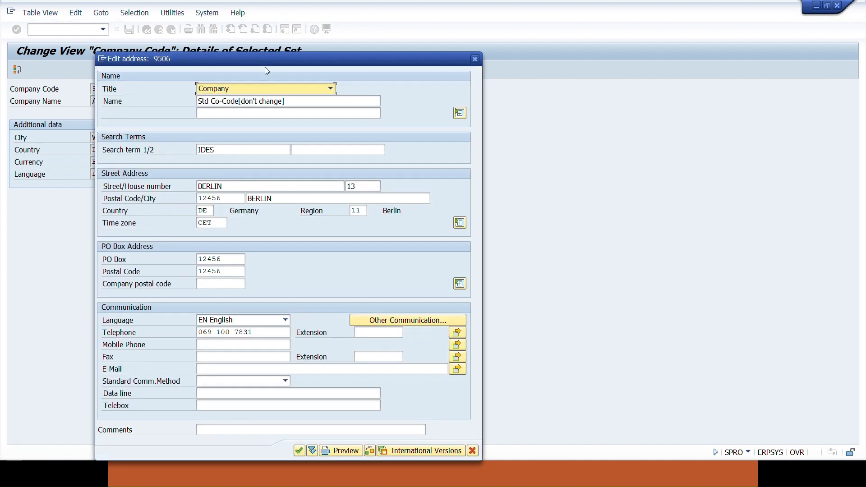
{"action": "left_click_drag", "start_coordinate": [263, 66], "coordinate": [420, 37]}
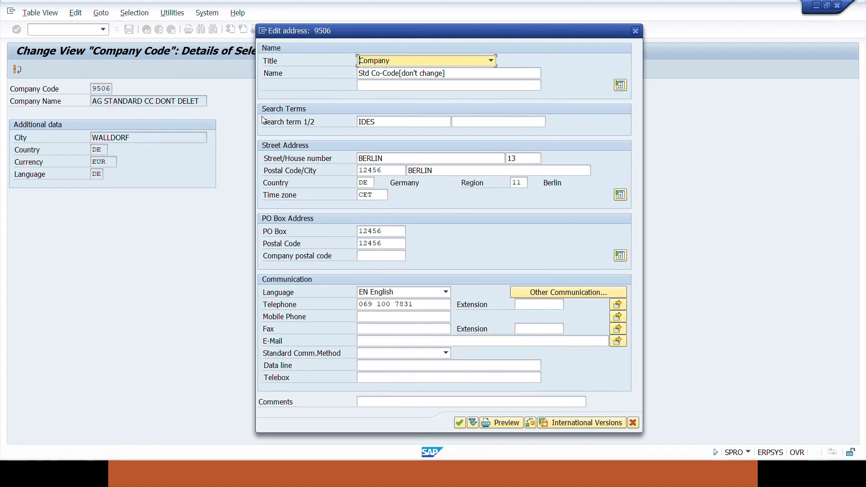
{"action": "left_click", "coordinate": [460, 423]}
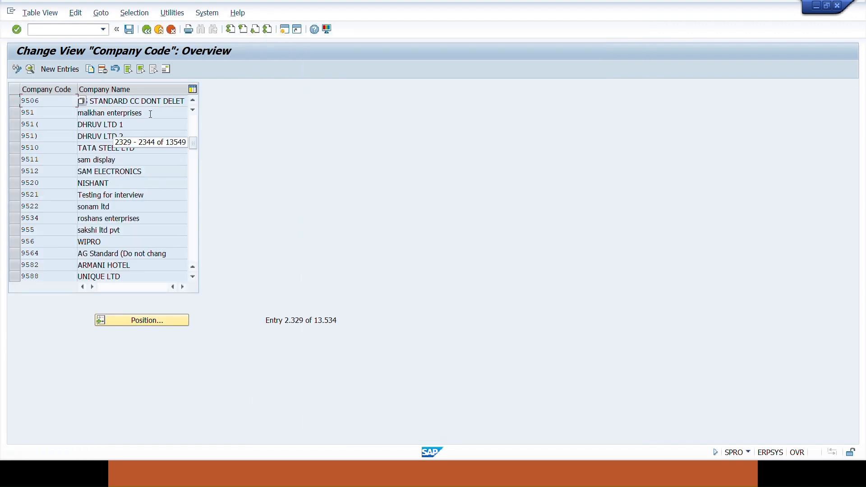
Step: Open the details of company code 9506, set its company name to Testing Company Code PVT and save under the proposed customizing request
{"action": "left_click", "coordinate": [13, 104]}
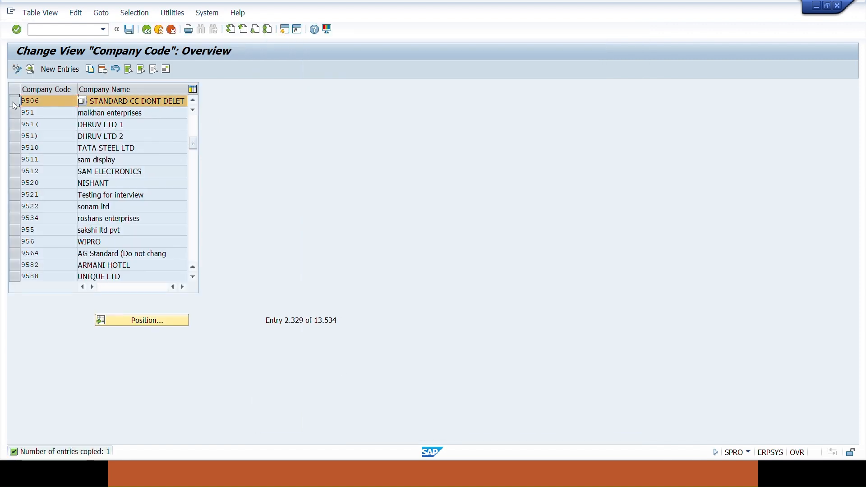
{"action": "left_click", "coordinate": [30, 71]}
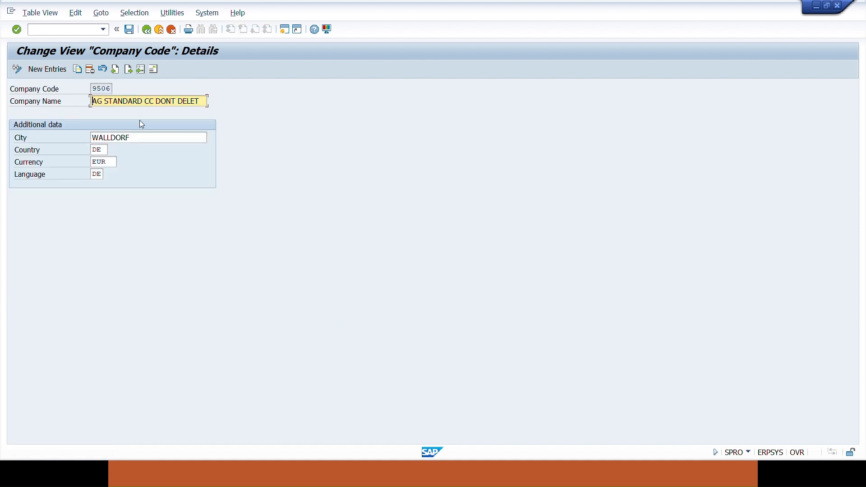
{"action": "key", "text": "ctrl+a"}
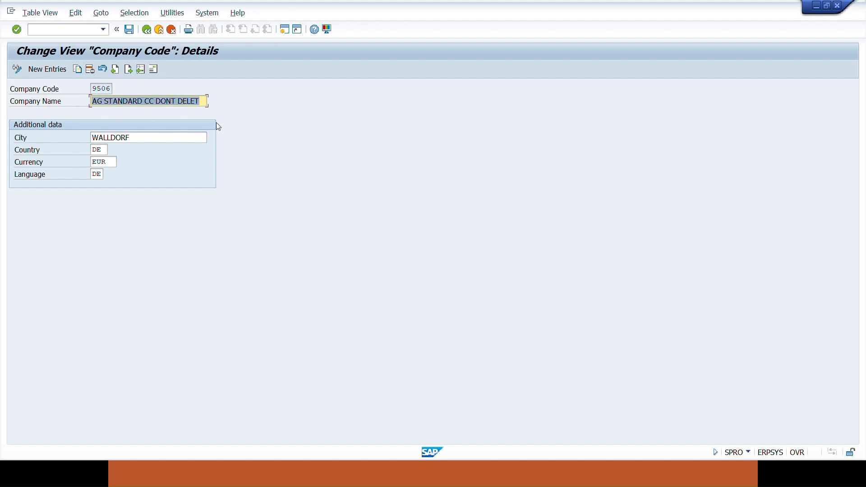
{"action": "key", "text": "BackSpace"}
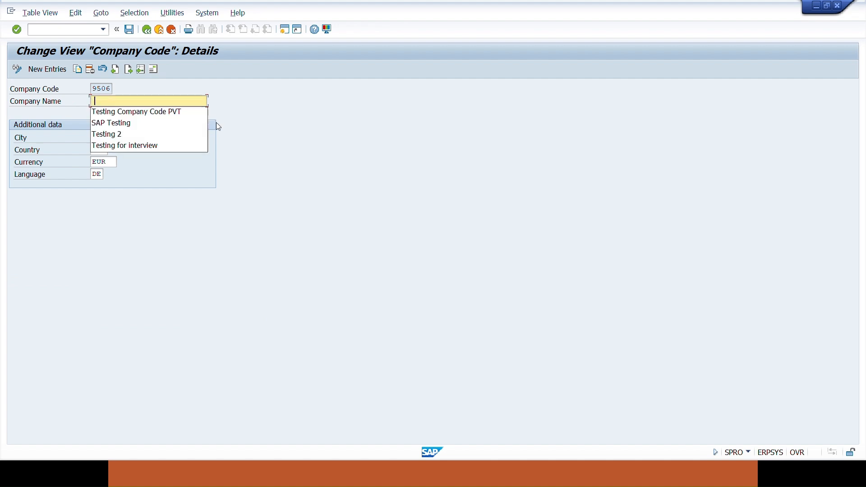
{"action": "left_click", "coordinate": [160, 113]}
{"action": "left_click", "coordinate": [132, 30]}
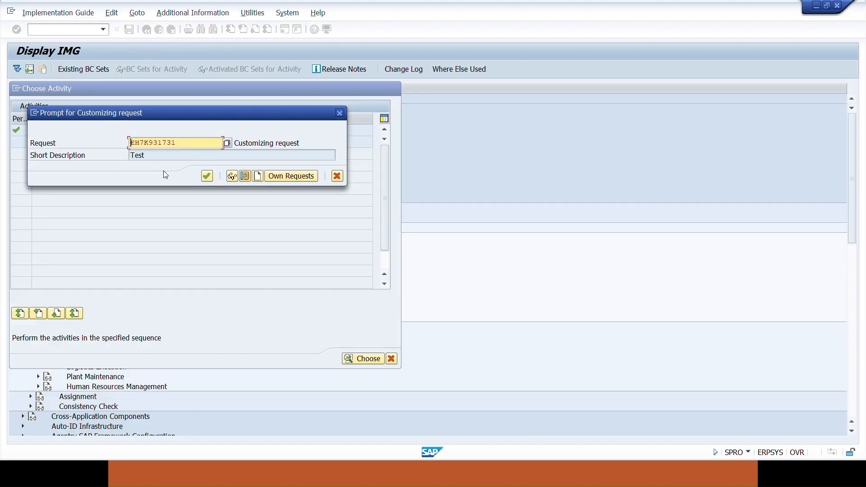
{"action": "left_click", "coordinate": [204, 178]}
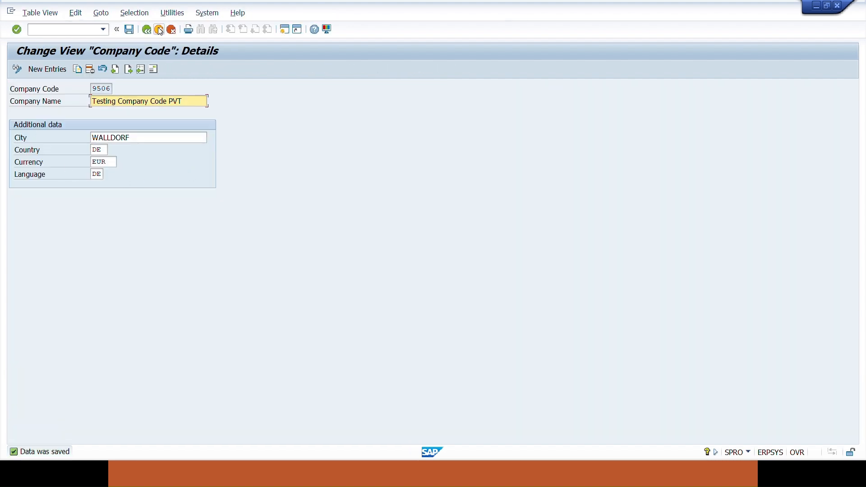
Step: Leave the company code activity for the IMG structure, and check the Define steps on the presentation slide before returning to SAP
{"action": "left_click", "coordinate": [147, 30]}
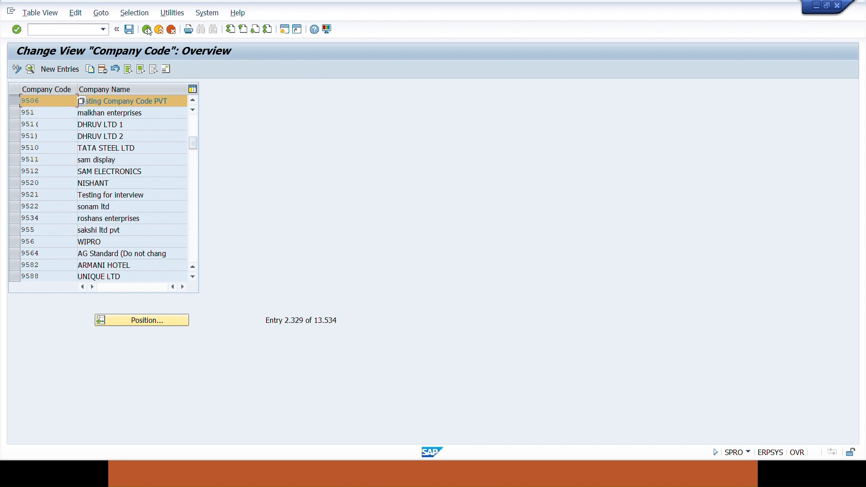
{"action": "left_click", "coordinate": [147, 30]}
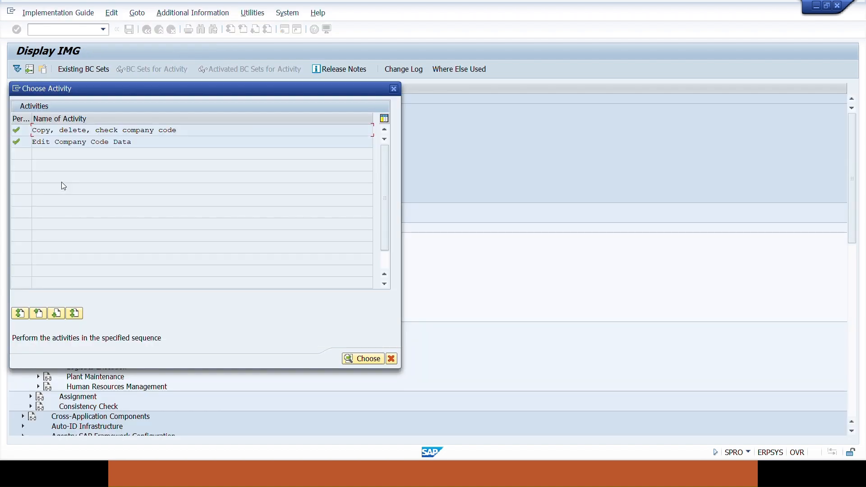
{"action": "left_click", "coordinate": [392, 359]}
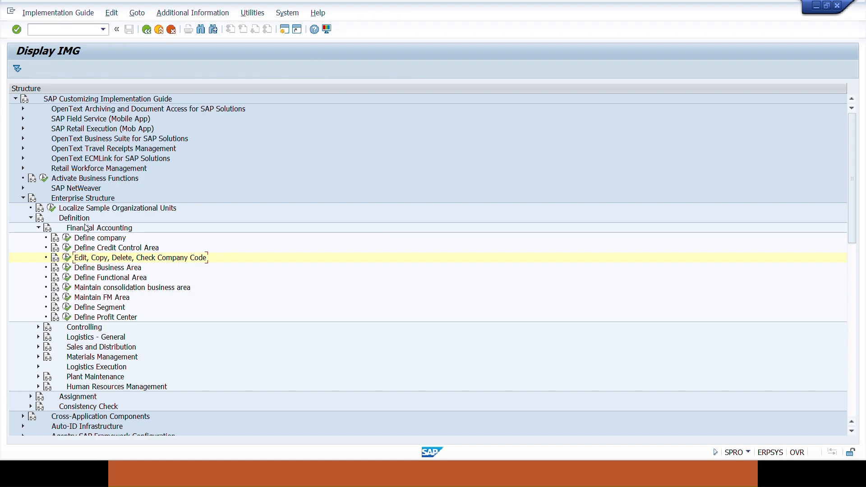
{"action": "key", "text": "alt+Tab"}
{"action": "key", "text": "alt+Tab"}
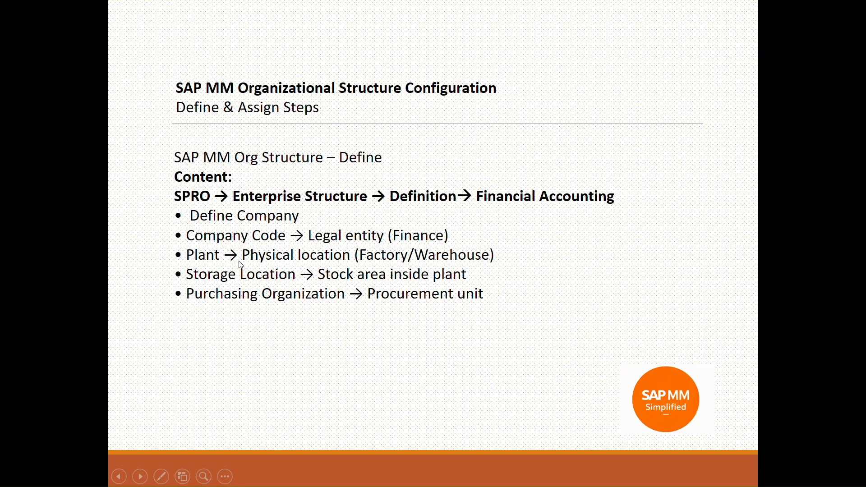
{"action": "key", "text": "alt+Tab"}
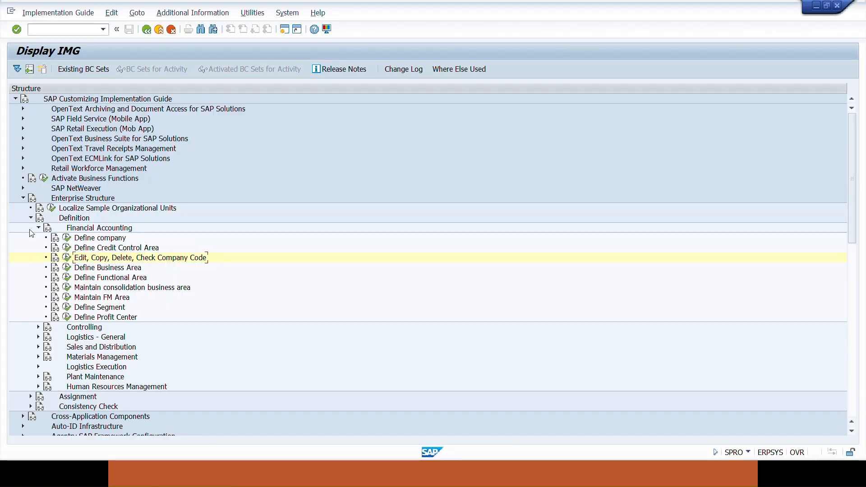
Step: Collapse Financial Accounting and open Define Plant from the Define, copy, delete, check plant activity under Logistics - General
{"action": "left_click", "coordinate": [38, 228]}
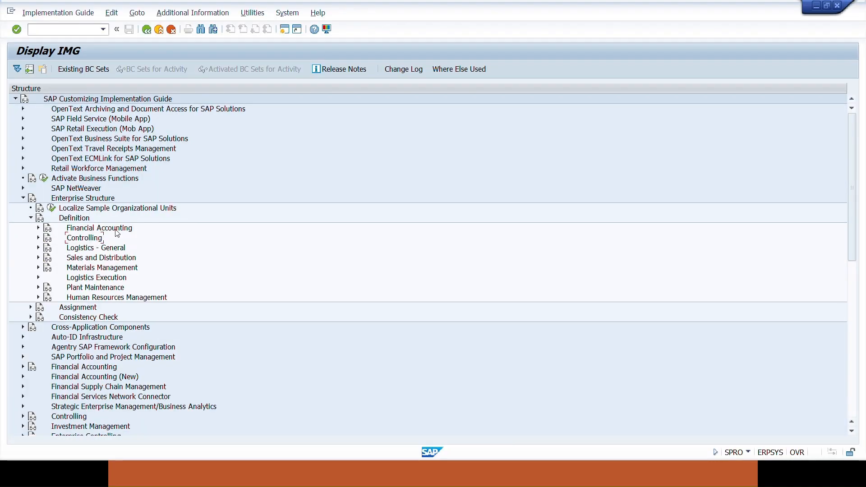
{"action": "left_click", "coordinate": [39, 248]}
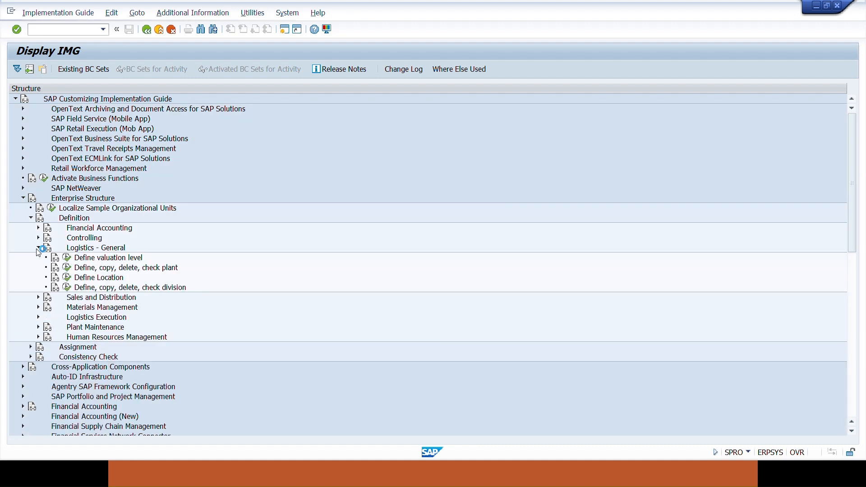
{"action": "left_click", "coordinate": [68, 268]}
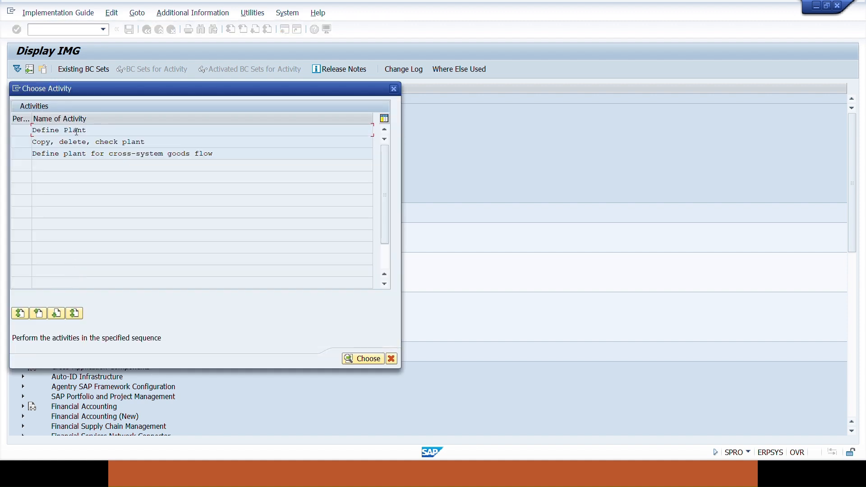
{"action": "double_click", "coordinate": [76, 131]}
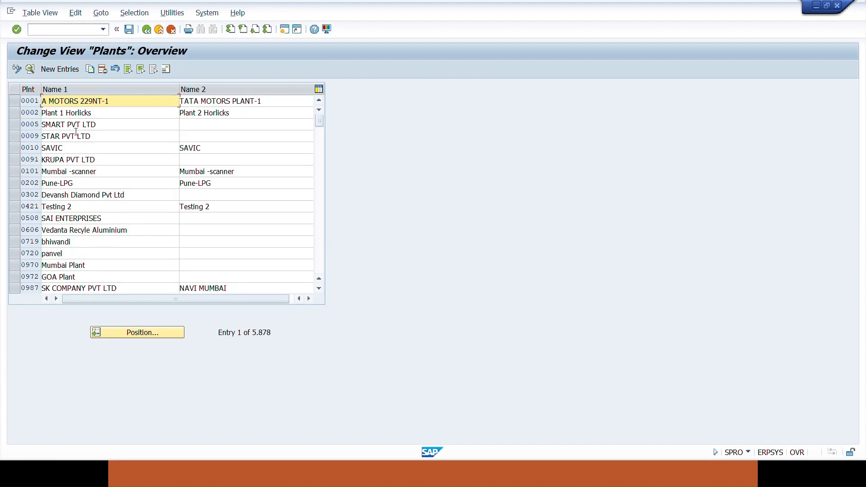
Step: Position the plant list at plant 1000 and start copying that entry
{"action": "left_click", "coordinate": [109, 335]}
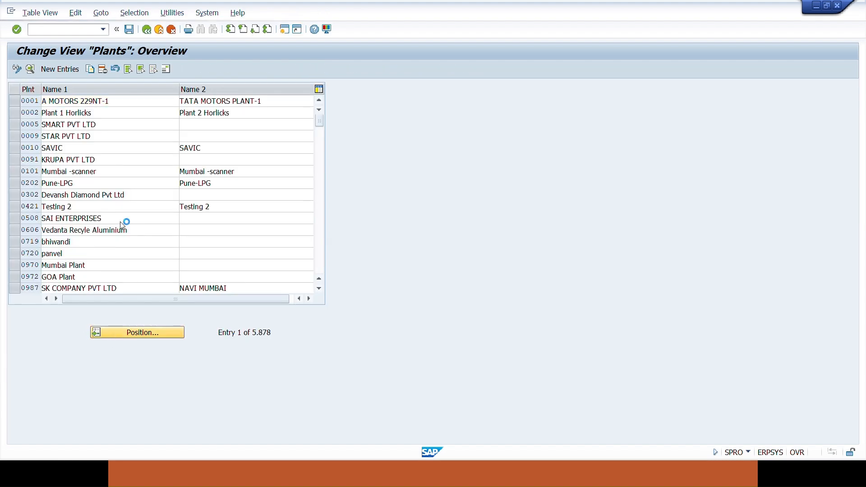
{"action": "type", "text": "1000"}
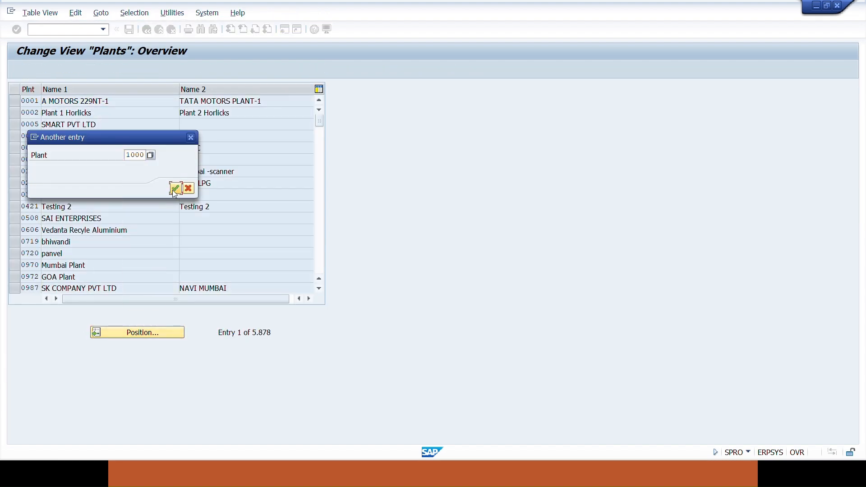
{"action": "left_click", "coordinate": [174, 189]}
{"action": "left_click", "coordinate": [12, 105]}
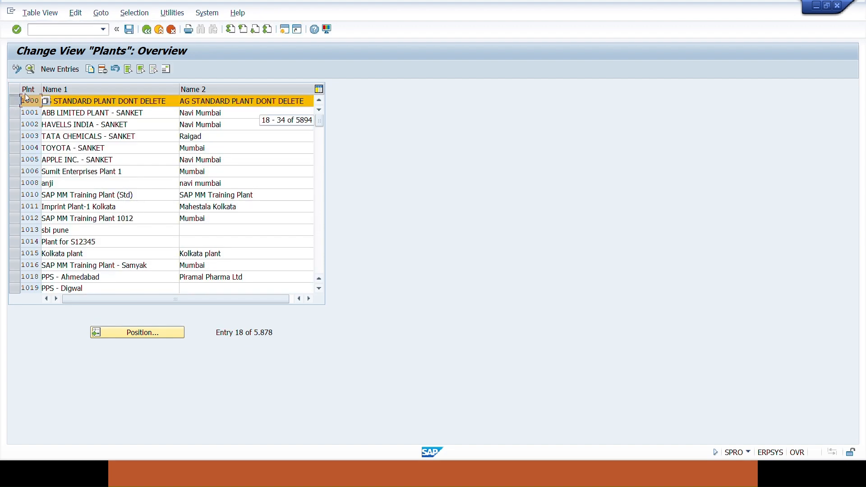
{"action": "left_click", "coordinate": [90, 70]}
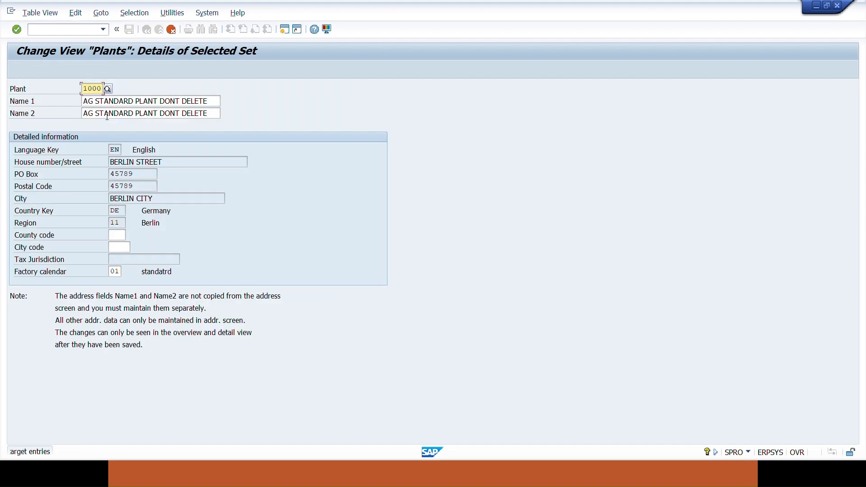
Step: Switch to the SAP Data Personal workbook in Excel and enter 9506 beside Company Code in cell B2 of Sheet2
{"action": "key", "text": "alt+Tab"}
{"action": "key", "text": "alt+Tab"}
{"action": "key", "text": "alt+Tab"}
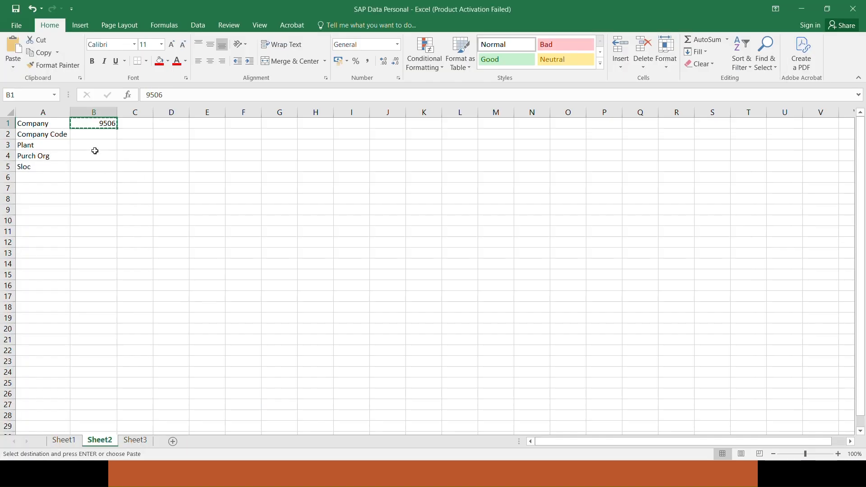
{"action": "left_click", "coordinate": [89, 132]}
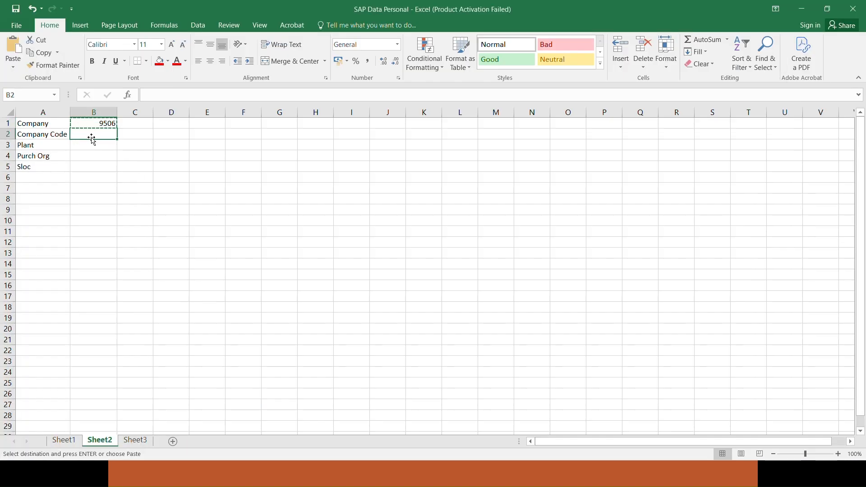
{"action": "key", "text": "ctrl+v"}
{"action": "left_click", "coordinate": [110, 171]}
Step: Copy 9506 from cell B2, return to SAP and enter it as the target plant ID
{"action": "left_click", "coordinate": [89, 134]}
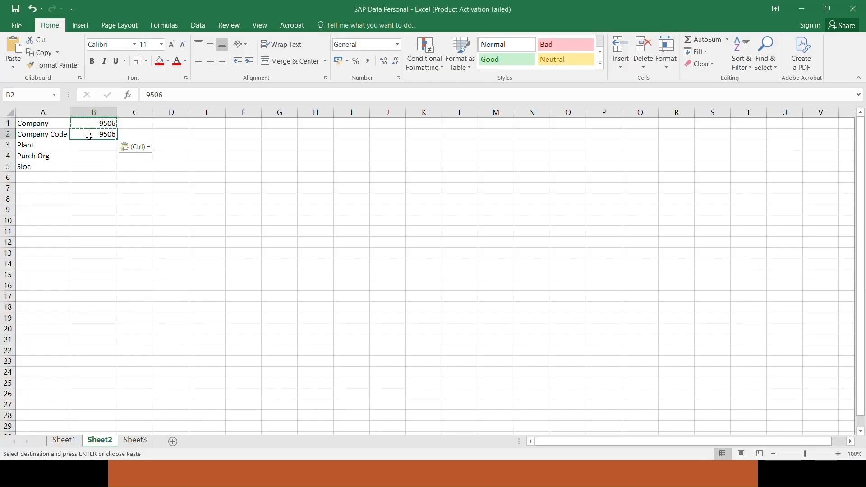
{"action": "key", "text": "ctrl+c"}
{"action": "key", "text": "alt+Tab"}
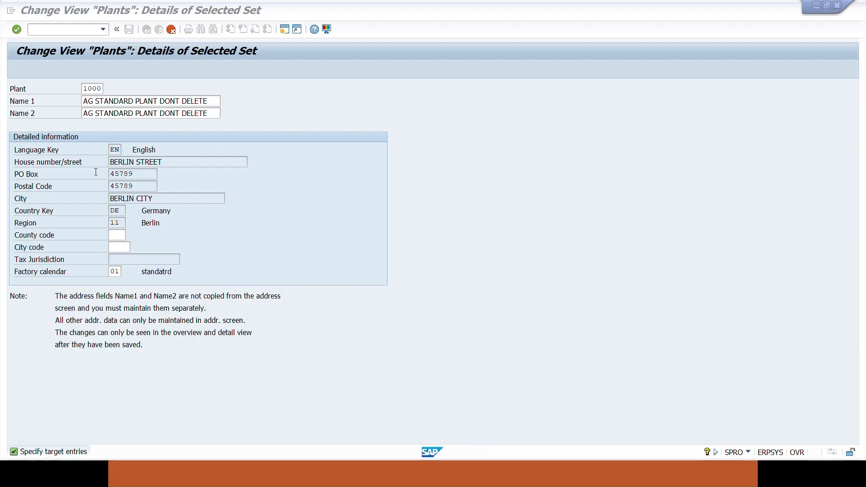
{"action": "key", "text": "ctrl+a"}
{"action": "key", "text": "ctrl+v"}
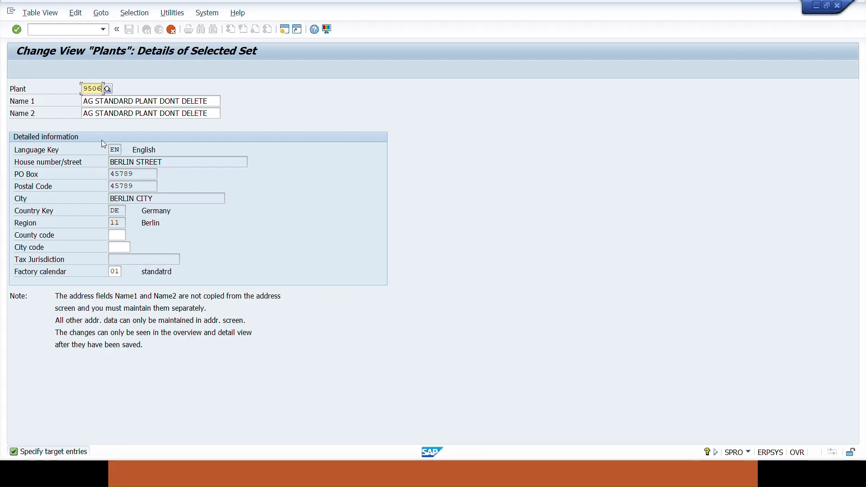
Step: Replace both Name 1 and Name 2 of the new plant with Testing Plant PVT Ltd
{"action": "left_click_drag", "start_coordinate": [210, 102], "coordinate": [47, 113]}
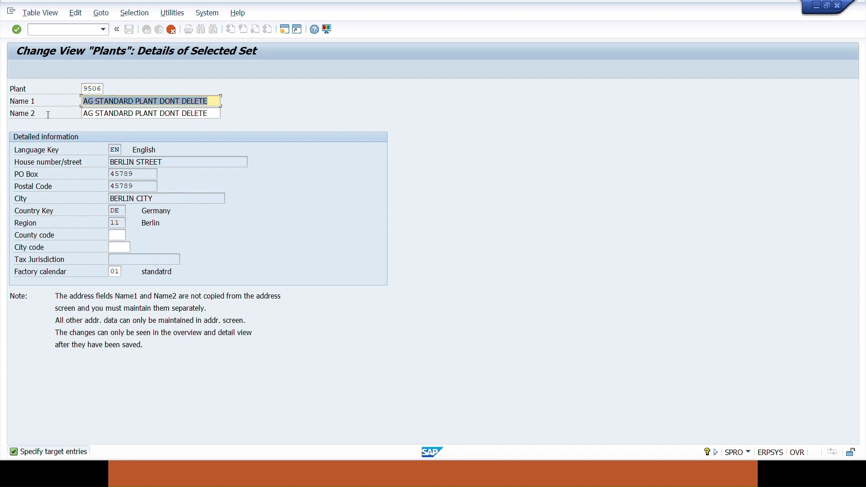
{"action": "key", "text": "BackSpace"}
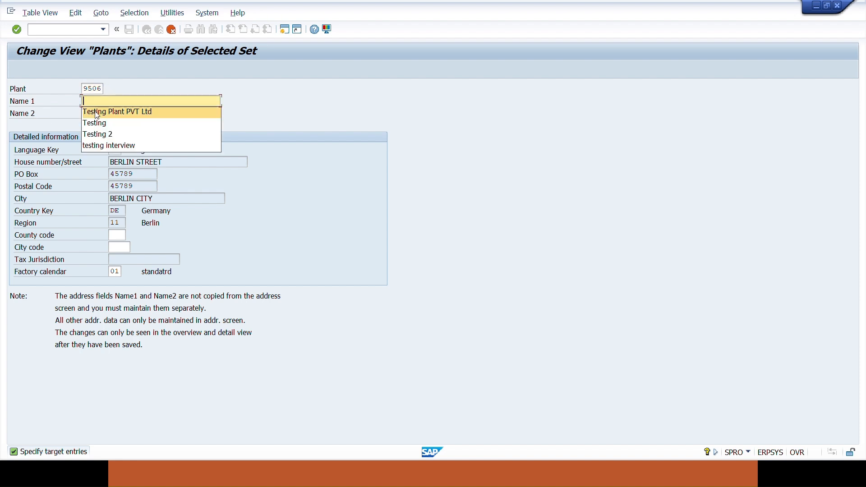
{"action": "left_click", "coordinate": [192, 111]}
{"action": "left_click_drag", "start_coordinate": [215, 113], "coordinate": [83, 114]}
{"action": "key", "text": "BackSpace"}
{"action": "key", "text": "ctrl+v"}
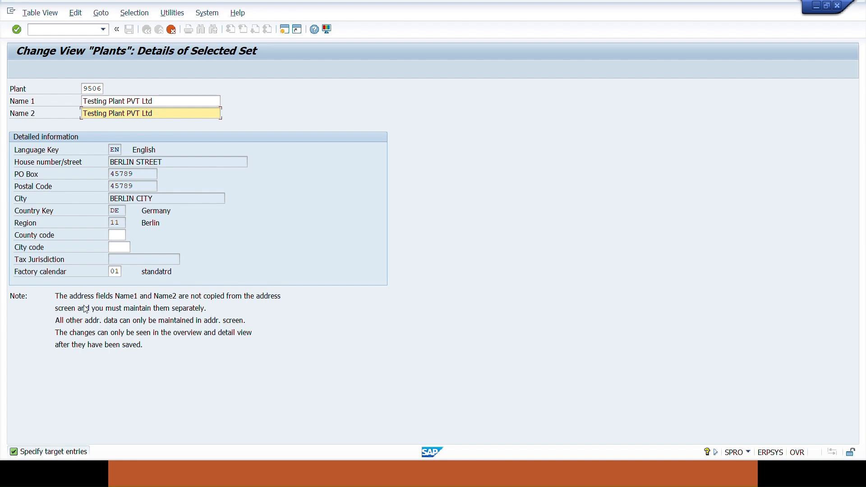
Step: Keep factory calendar 01 for plant 9506 and accept the address copied from the source plant
{"action": "left_click", "coordinate": [115, 272]}
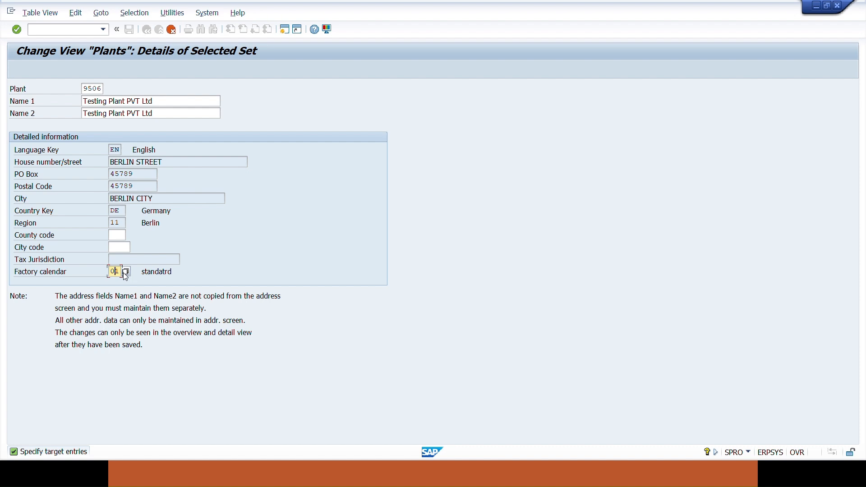
{"action": "key", "text": "Return"}
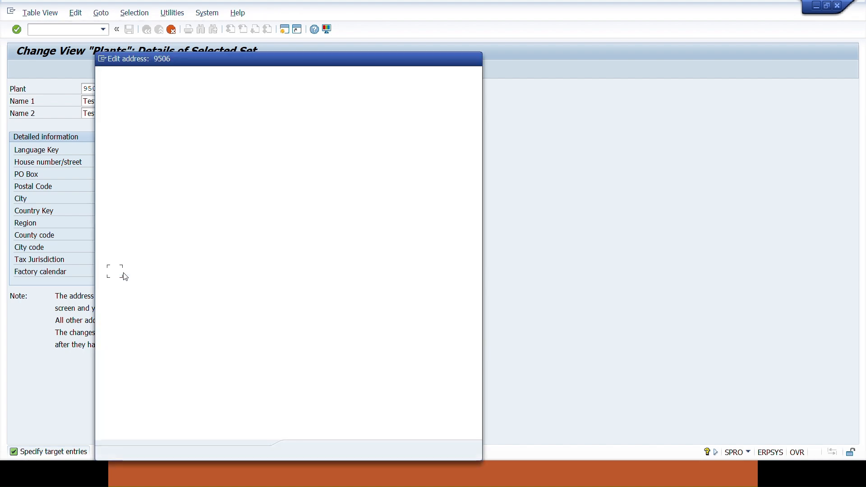
{"action": "left_click_drag", "start_coordinate": [153, 62], "coordinate": [305, 22]}
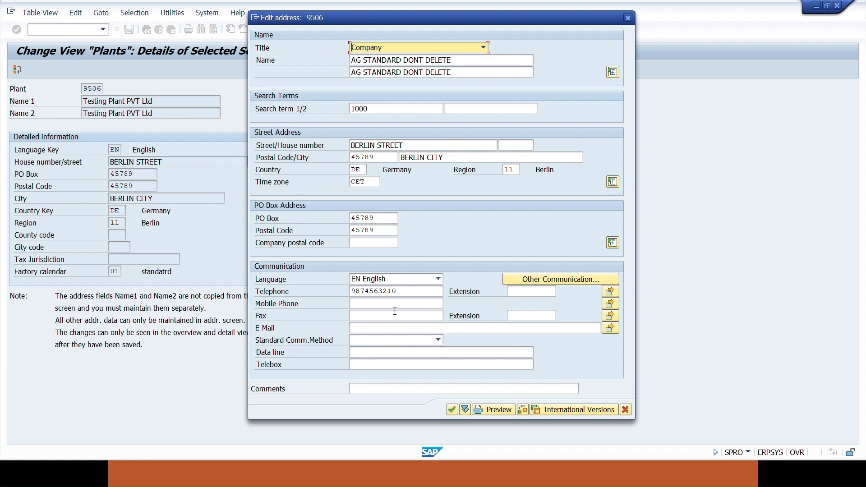
{"action": "left_click", "coordinate": [454, 410]}
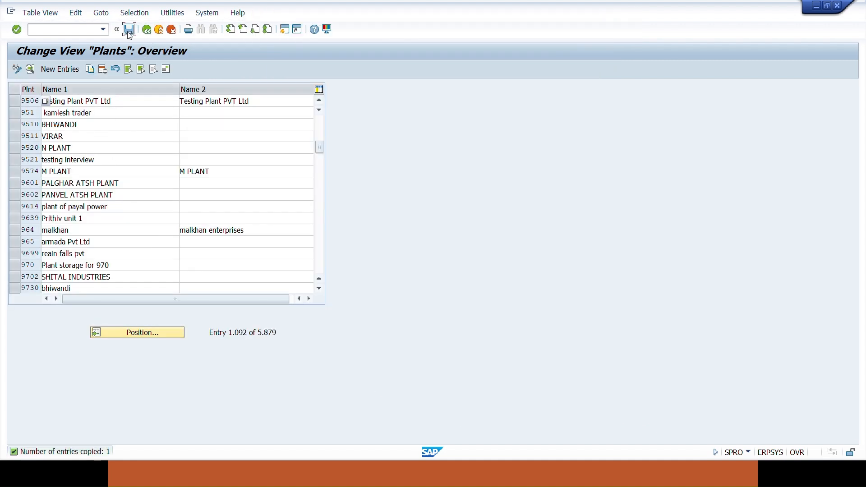
Step: Save the new plant under a new customizing request described as Plant and return to the IMG structure
{"action": "left_click", "coordinate": [129, 29]}
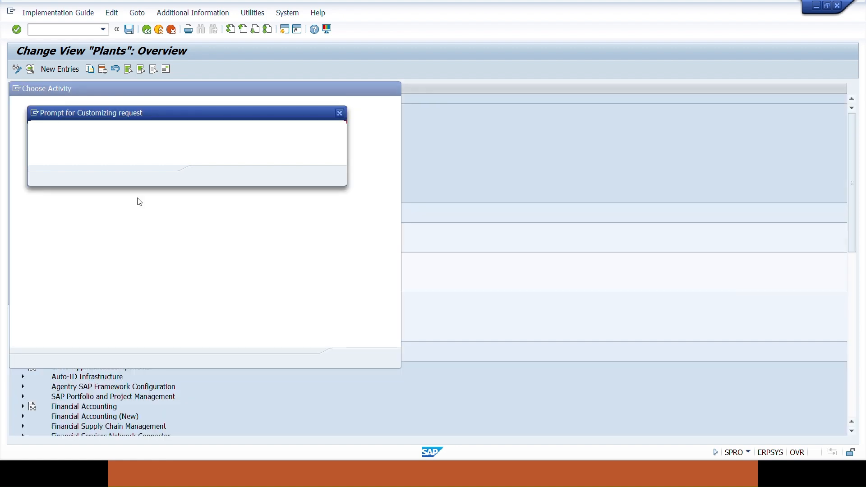
{"action": "double_click", "coordinate": [164, 143]}
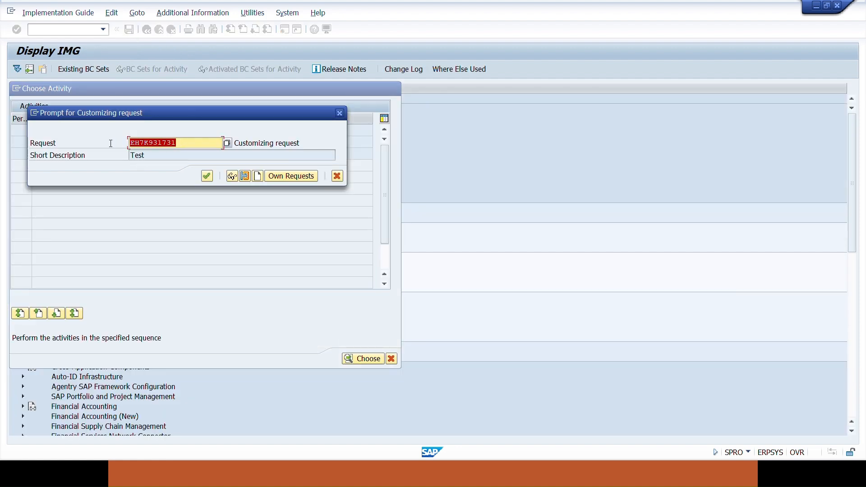
{"action": "left_click", "coordinate": [257, 176]}
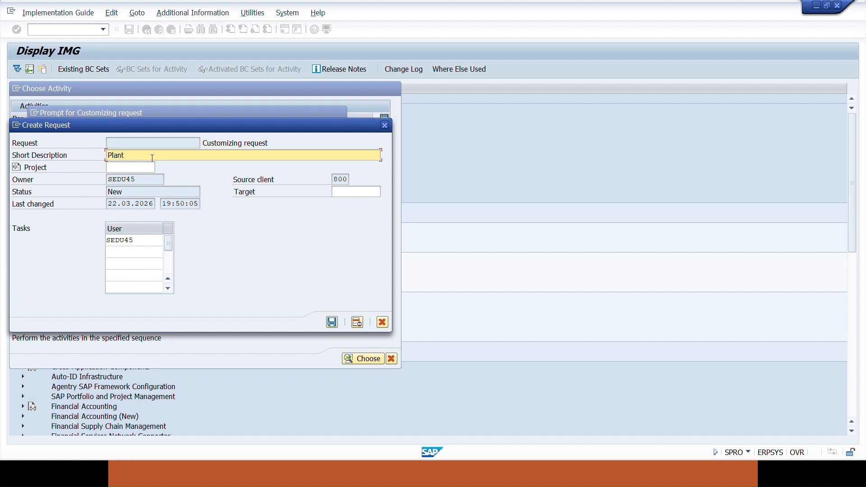
{"action": "type", "text": "Plant"}
{"action": "left_click", "coordinate": [332, 322]}
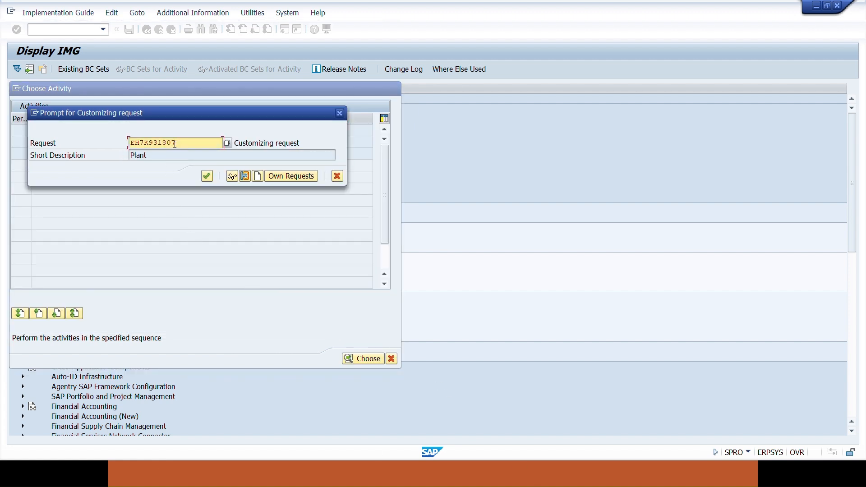
{"action": "left_click", "coordinate": [207, 176]}
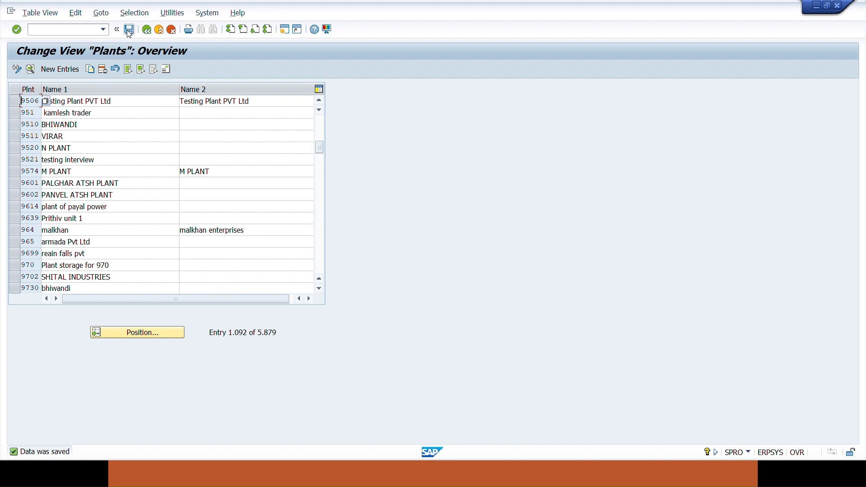
{"action": "left_click", "coordinate": [146, 29]}
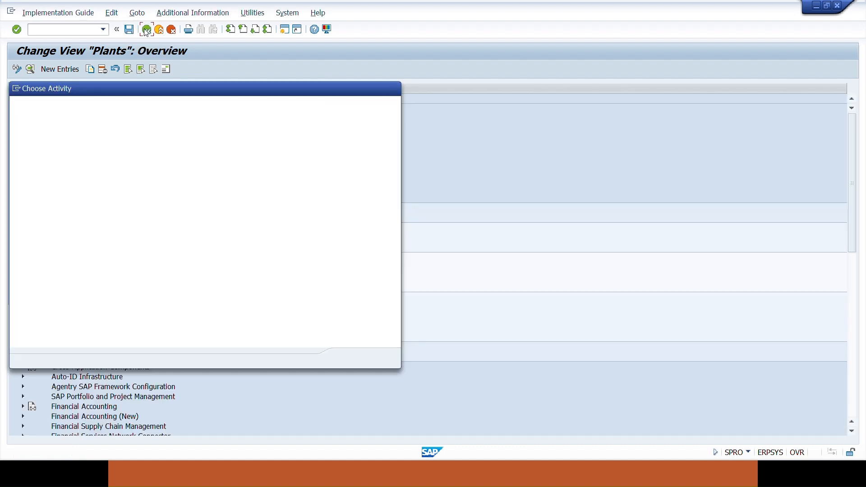
{"action": "left_click", "coordinate": [393, 89]}
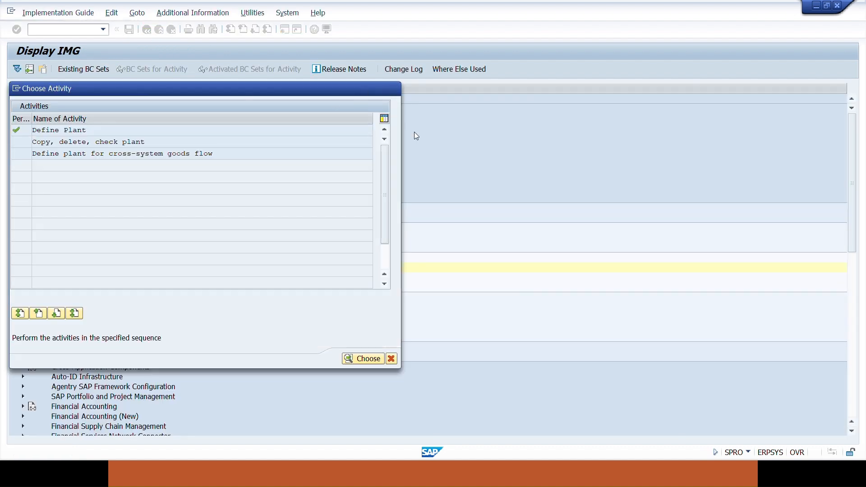
Step: Switch to the SAP Data Personal workbook in Excel and enter 9506 beside Plant in cell B3 of Sheet2
{"action": "key", "text": "alt+Tab"}
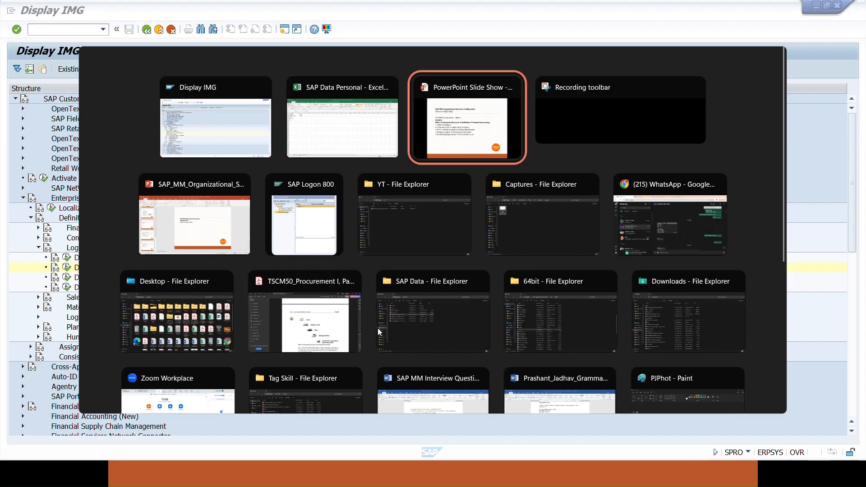
{"action": "left_click", "coordinate": [307, 89]}
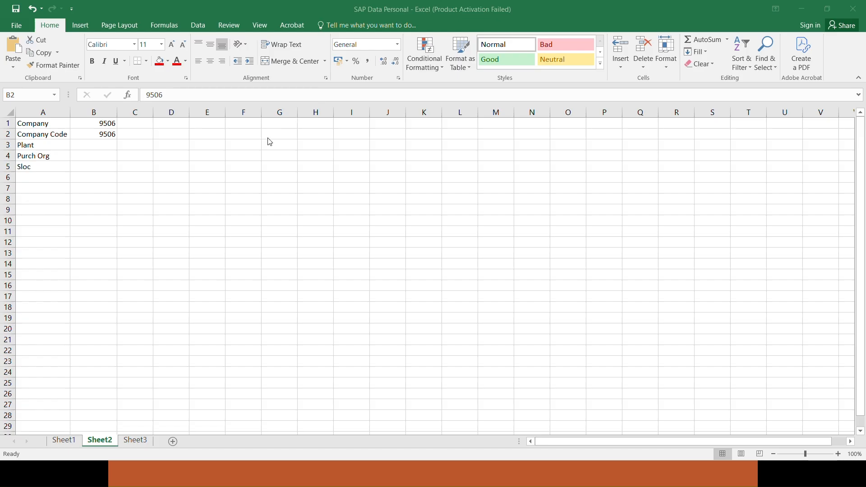
{"action": "left_click", "coordinate": [82, 144]}
{"action": "type", "text": "9506"}
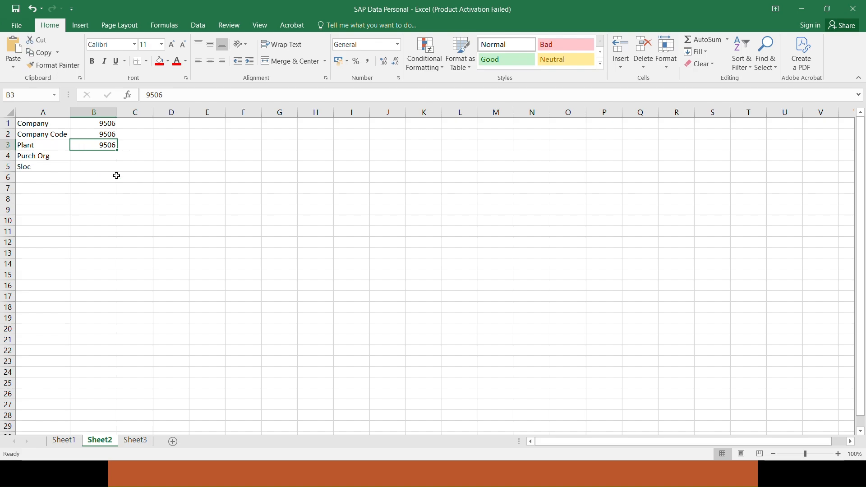
Step: Return to SAP and open Maintain storage location under Materials Management in the Enterprise Structure definition
{"action": "key", "text": "alt+Tab"}
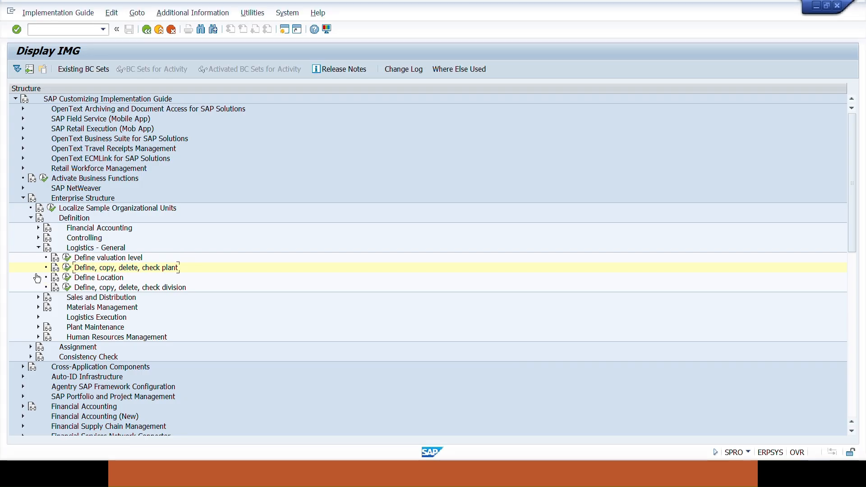
{"action": "left_click", "coordinate": [38, 248]}
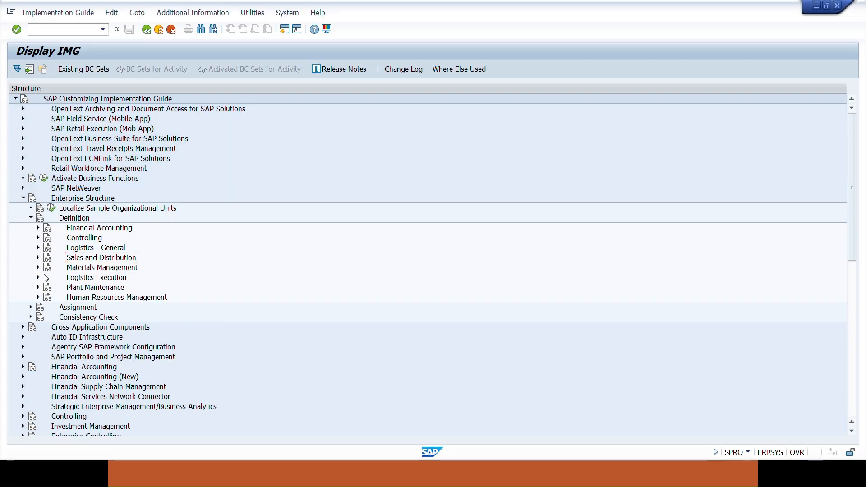
{"action": "left_click", "coordinate": [38, 267]}
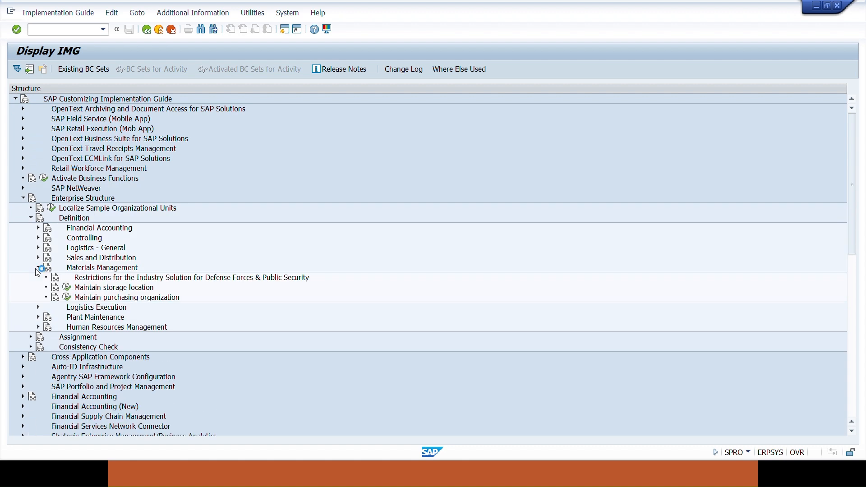
{"action": "left_click", "coordinate": [67, 287]}
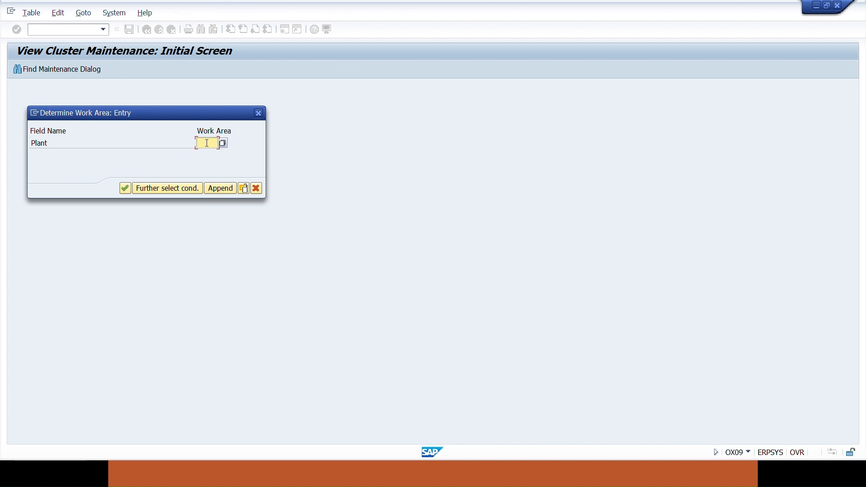
Step: Copy 9506 from cell B3 in Excel and confirm it in SAP as the plant work area for storage locations
{"action": "key", "text": "alt+Tab"}
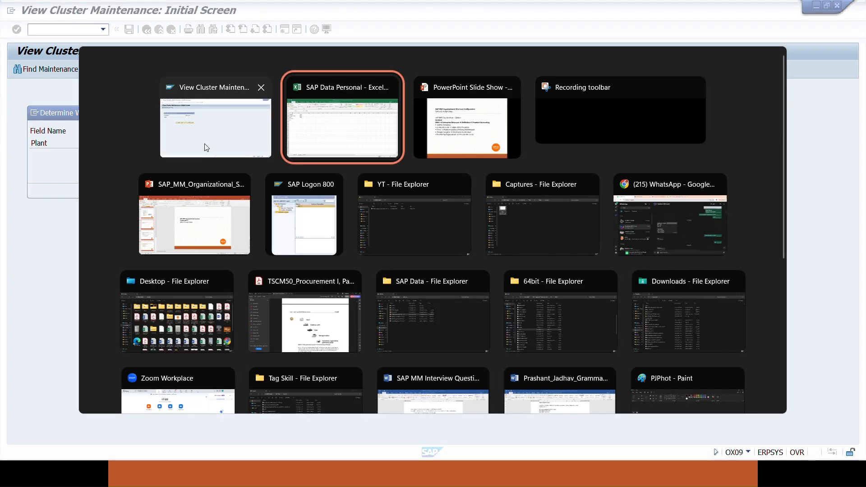
{"action": "key", "text": "ctrl+c"}
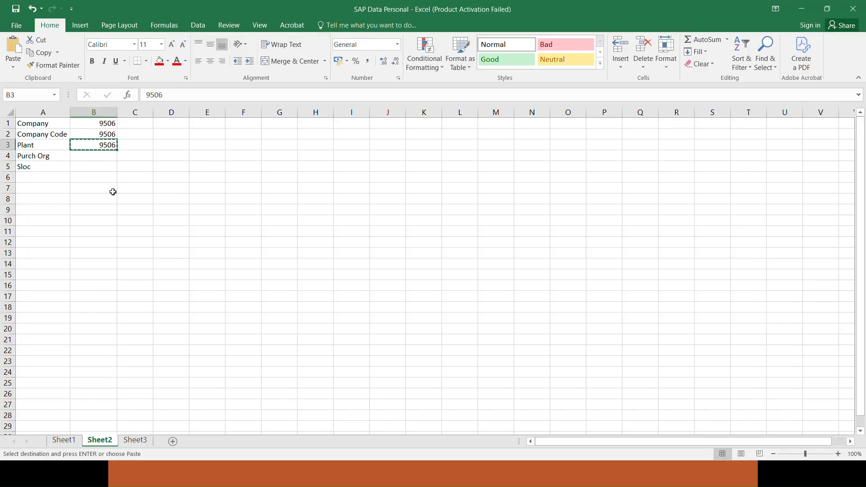
{"action": "key", "text": "alt+Tab"}
{"action": "key", "text": "ctrl+v"}
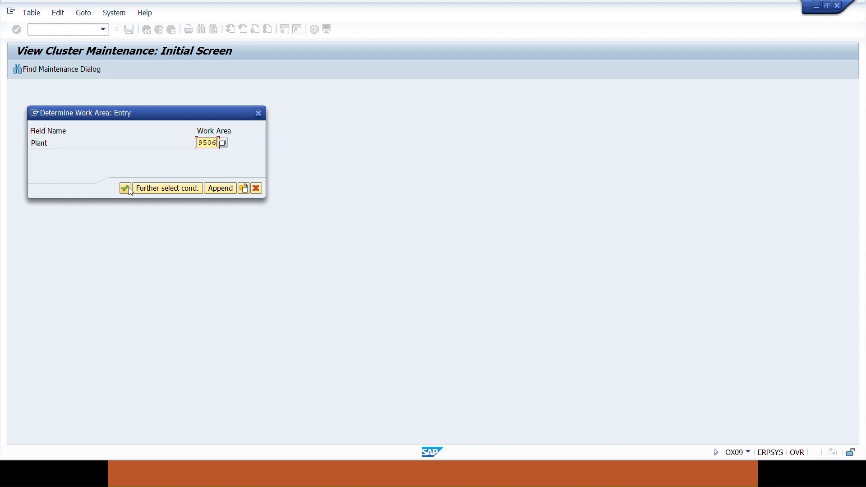
{"action": "left_click", "coordinate": [125, 188]}
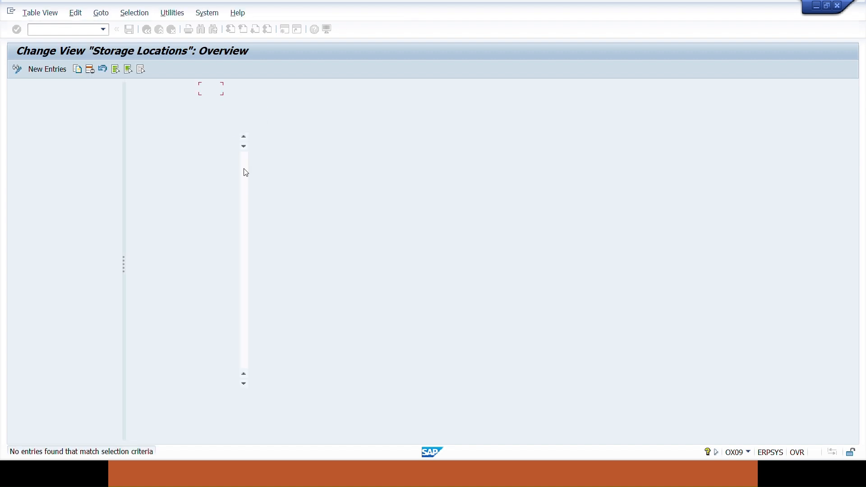
Step: Add a new storage location ZRAW with the description Raw material
{"action": "left_click", "coordinate": [47, 69]}
{"action": "type", "text": "ZRAW"}
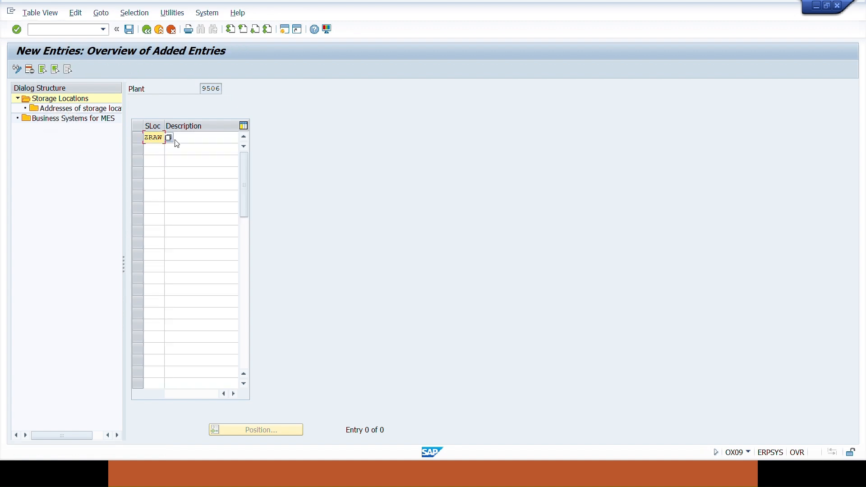
{"action": "left_click", "coordinate": [193, 137]}
{"action": "left_click", "coordinate": [193, 146]}
Step: Add a second storage location FERT with the description Finsihed Materia
{"action": "left_click", "coordinate": [159, 149]}
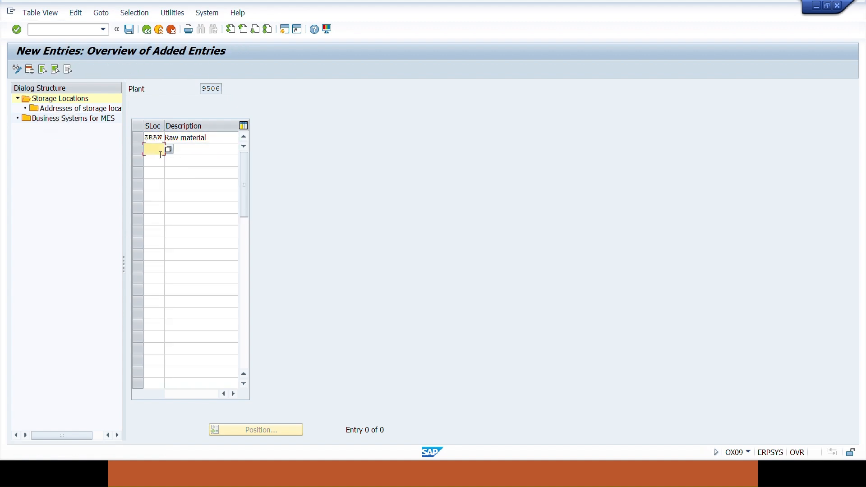
{"action": "left_click", "coordinate": [155, 168]}
{"action": "left_click", "coordinate": [188, 149]}
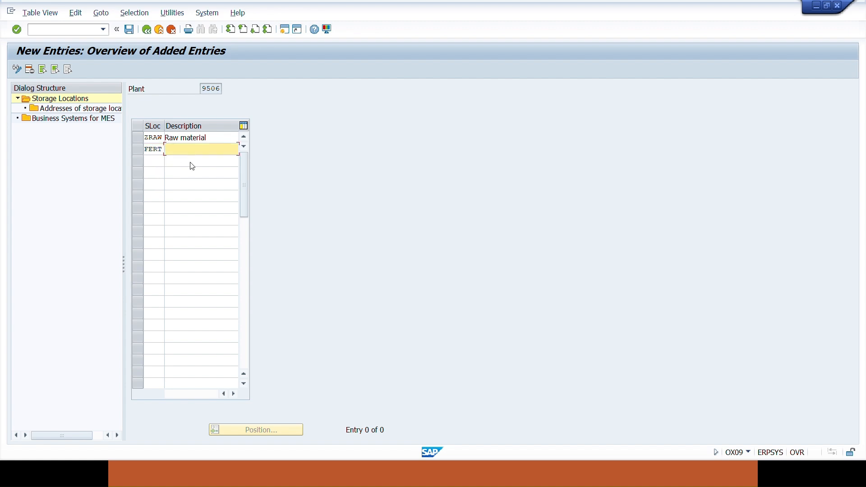
{"action": "left_click", "coordinate": [191, 159]}
{"action": "left_click", "coordinate": [185, 149]}
{"action": "left_click", "coordinate": [180, 169]}
{"action": "key", "text": "Return"}
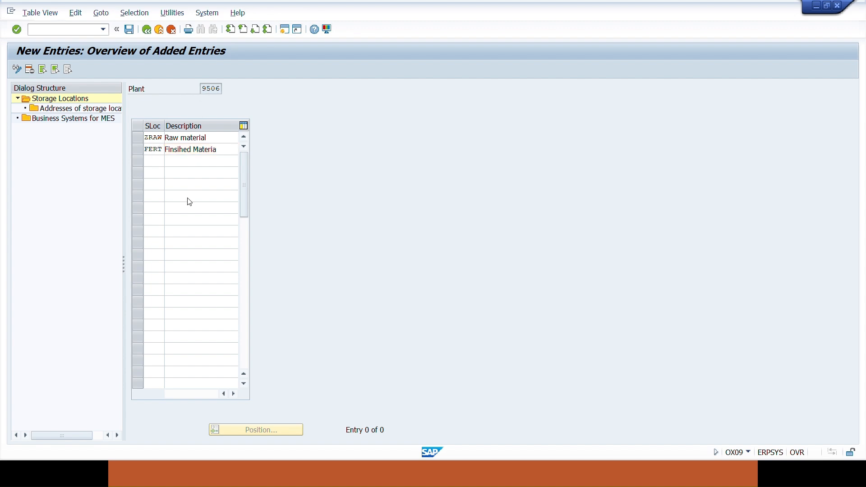
Step: Open the storage location addresses for ZRAW and create a new address entry numbered 01
{"action": "left_click", "coordinate": [139, 142]}
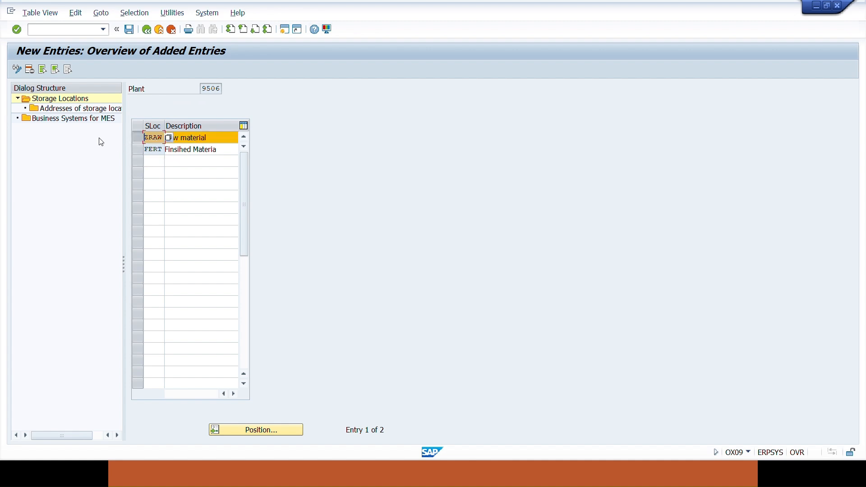
{"action": "left_click", "coordinate": [85, 109]}
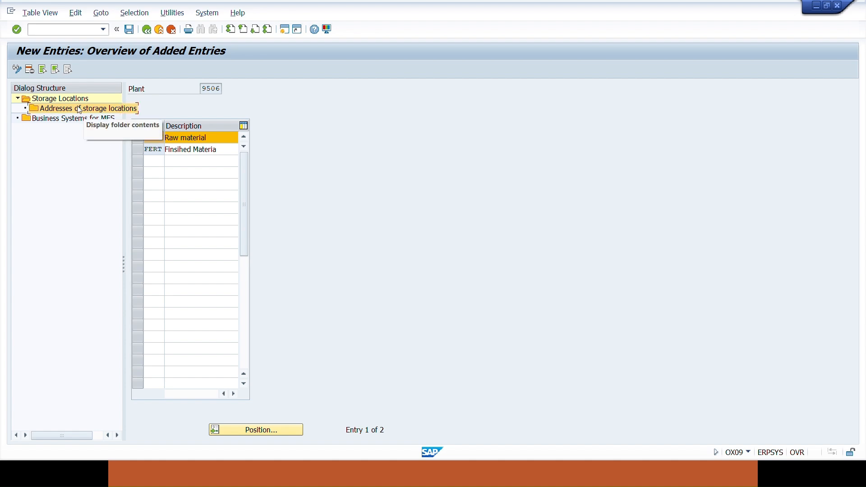
{"action": "double_click", "coordinate": [80, 111]}
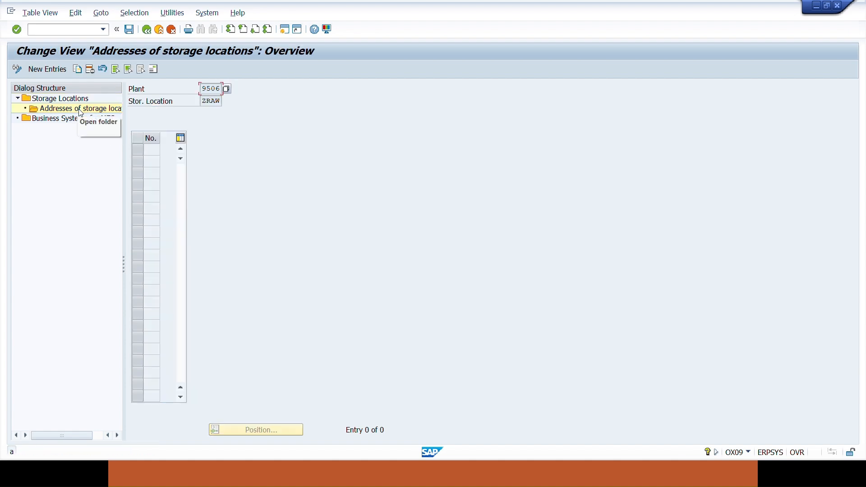
{"action": "left_click", "coordinate": [48, 69]}
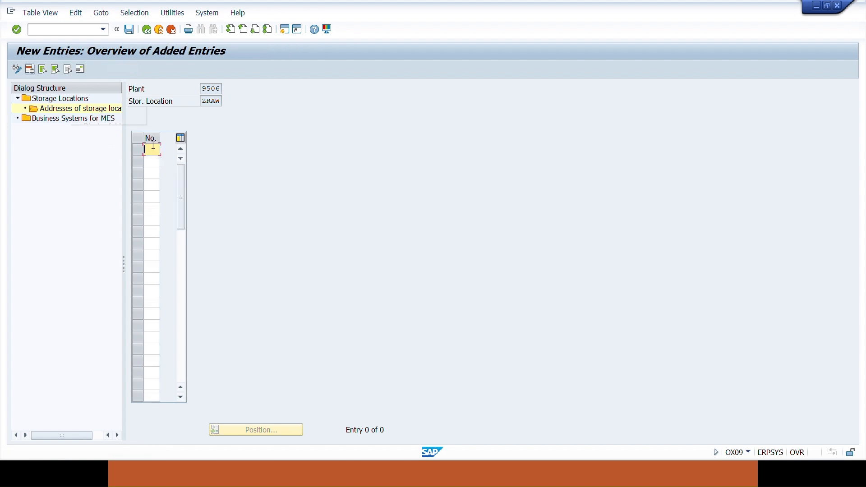
{"action": "type", "text": "01"}
{"action": "key", "text": "Return"}
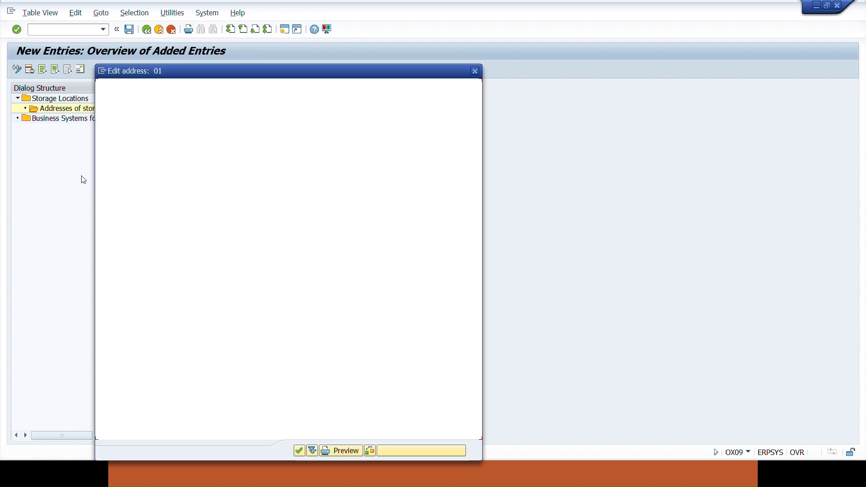
Step: Set the country of address 01 to DE
{"action": "left_click", "coordinate": [203, 223]}
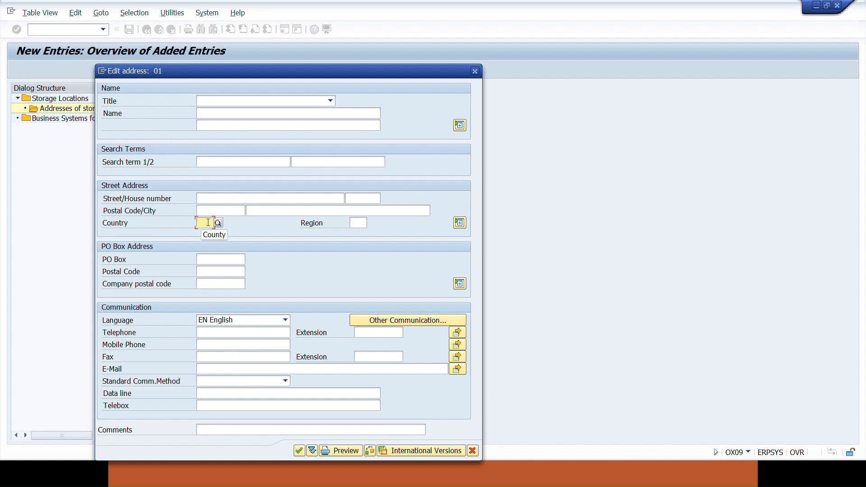
{"action": "left_click", "coordinate": [204, 222]}
{"action": "left_click", "coordinate": [219, 234]}
{"action": "left_click", "coordinate": [357, 222]}
Step: Set the title of address 01 to Company and its name to Testing Sloc
{"action": "left_click", "coordinate": [224, 100]}
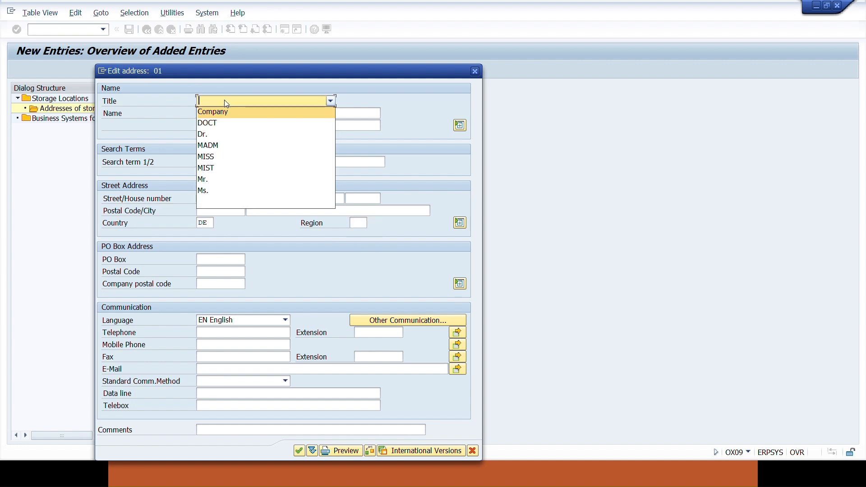
{"action": "left_click", "coordinate": [225, 110]}
{"action": "left_click", "coordinate": [229, 113]}
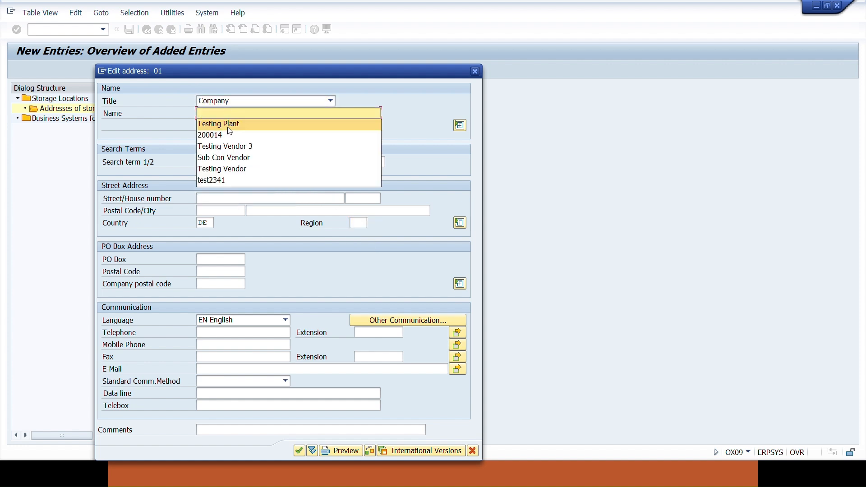
{"action": "left_click", "coordinate": [228, 126]}
{"action": "double_click", "coordinate": [231, 113]}
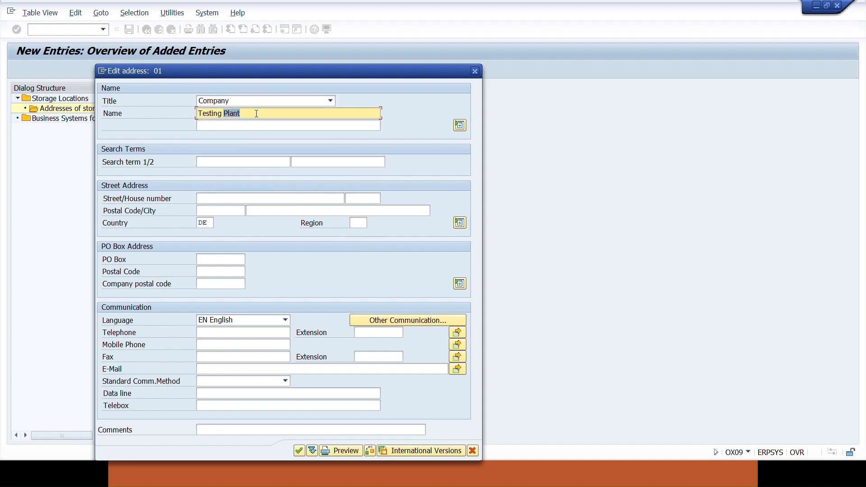
{"action": "type", "text": "Sloc"}
Step: Enter 9506 as the first search term and Test as the street, and accept the address
{"action": "left_click", "coordinate": [207, 163]}
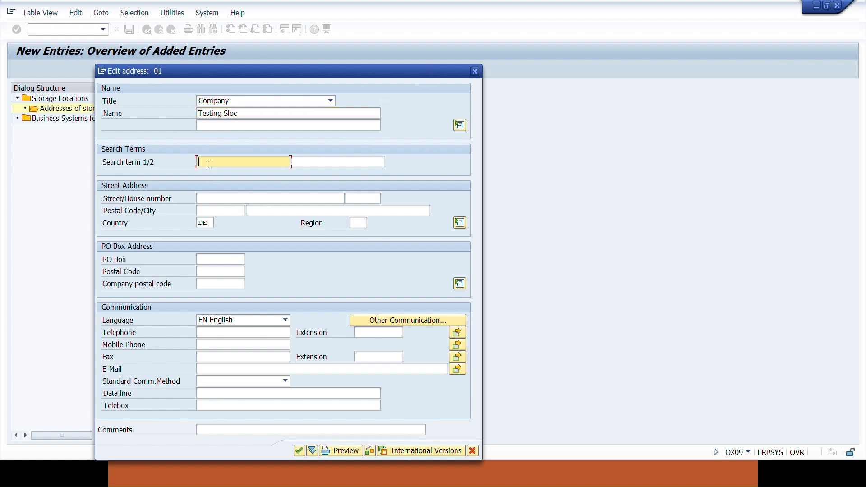
{"action": "key", "text": "alt+Tab"}
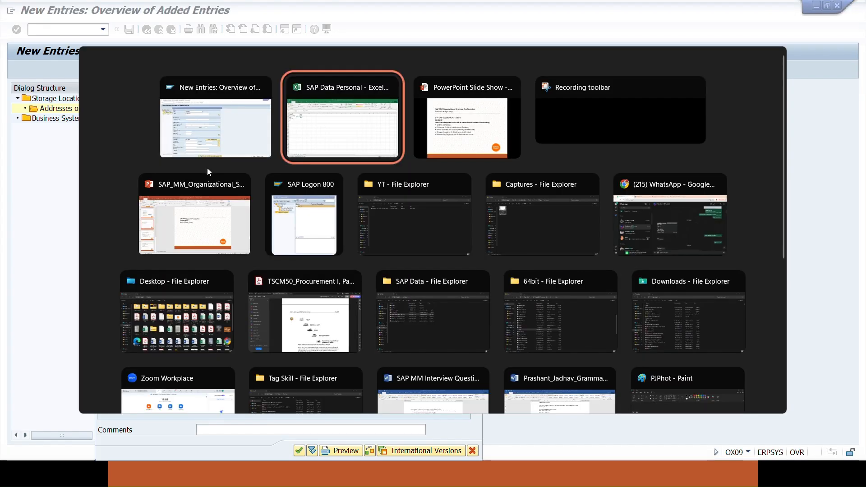
{"action": "key", "text": "alt+Tab"}
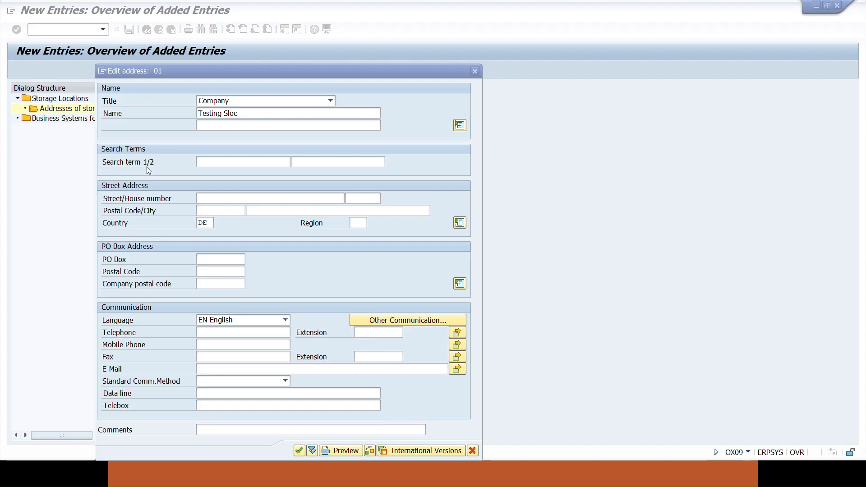
{"action": "left_click", "coordinate": [216, 163]}
{"action": "type", "text": "9506"}
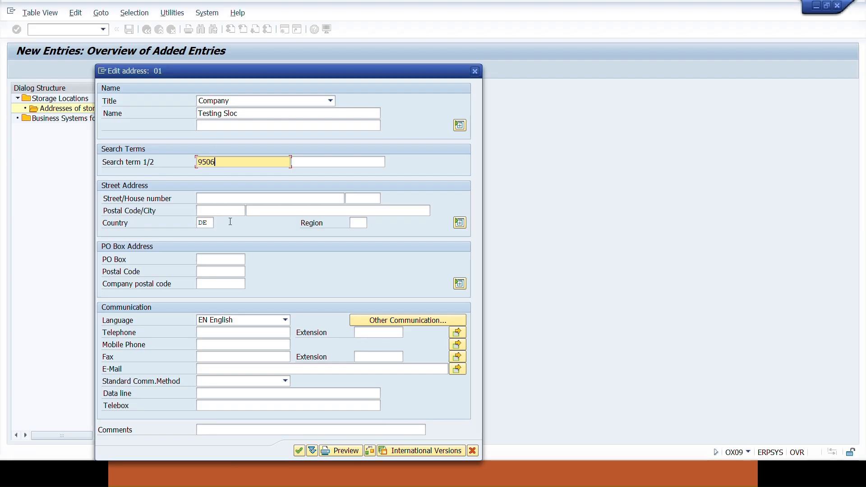
{"action": "left_click", "coordinate": [216, 202]}
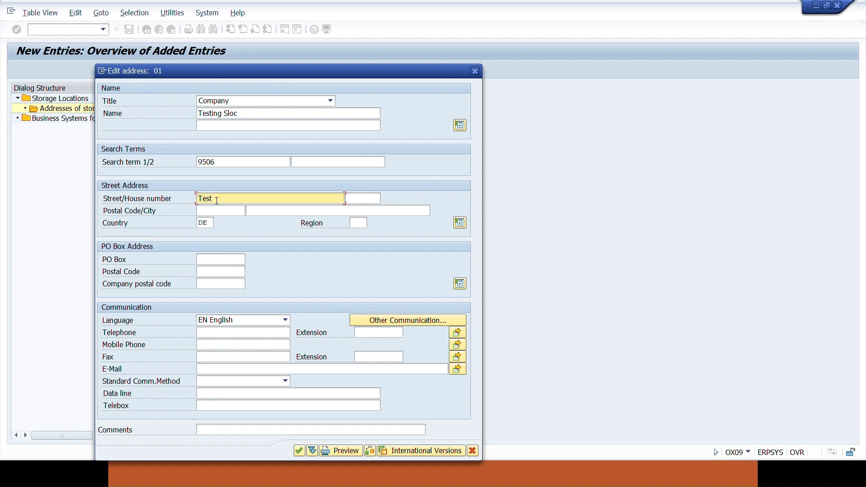
{"action": "type", "text": "Test"}
{"action": "left_click", "coordinate": [299, 451]}
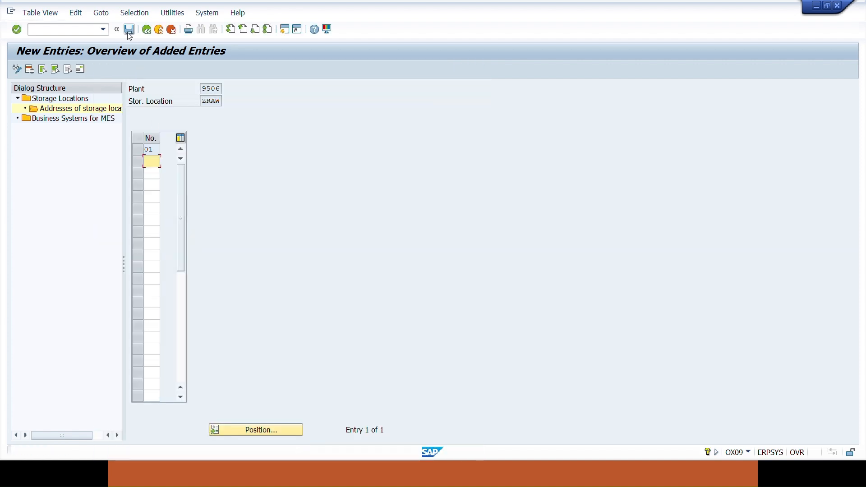
Step: Save the storage locations and the ZRAW address under the customizing request described as Plant
{"action": "left_click", "coordinate": [129, 34]}
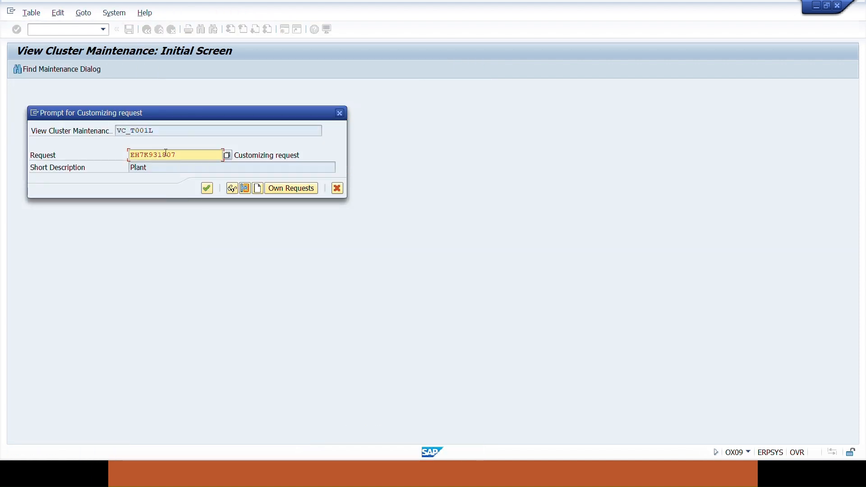
{"action": "left_click_drag", "start_coordinate": [176, 157], "coordinate": [121, 154]}
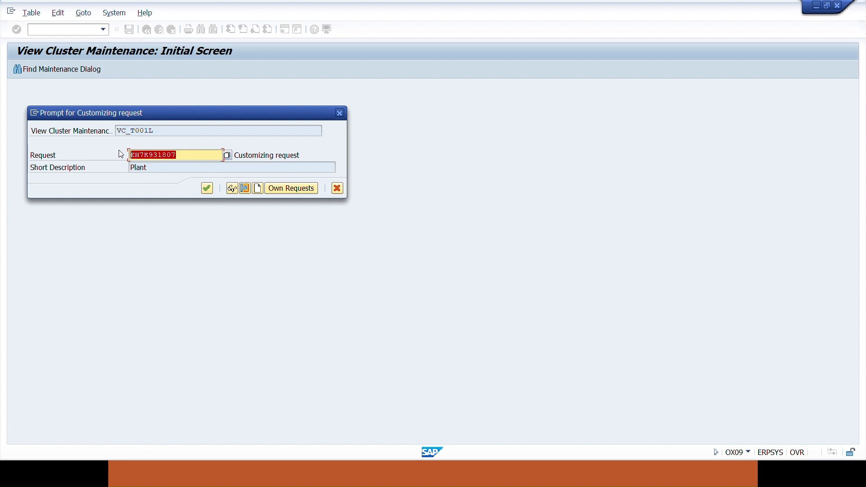
{"action": "left_click", "coordinate": [207, 188]}
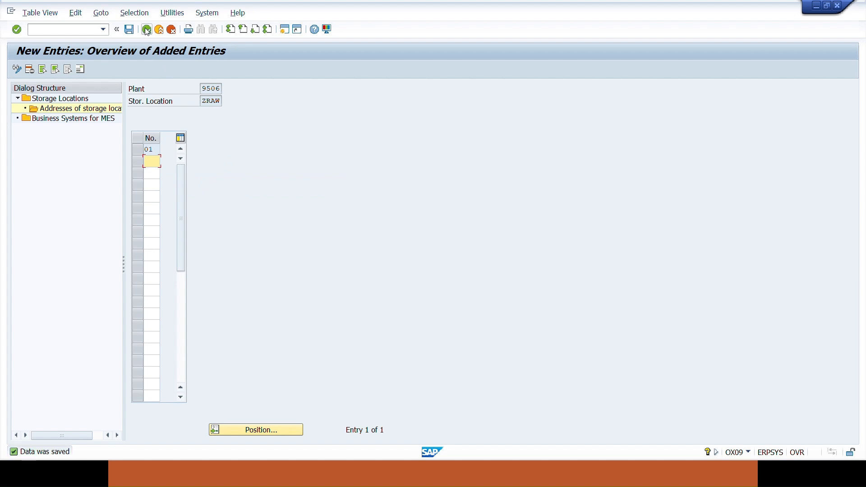
Step: Return to the implementation guide and open Maintain purchasing organization under Materials Management with a blank new entries table
{"action": "left_click", "coordinate": [147, 30]}
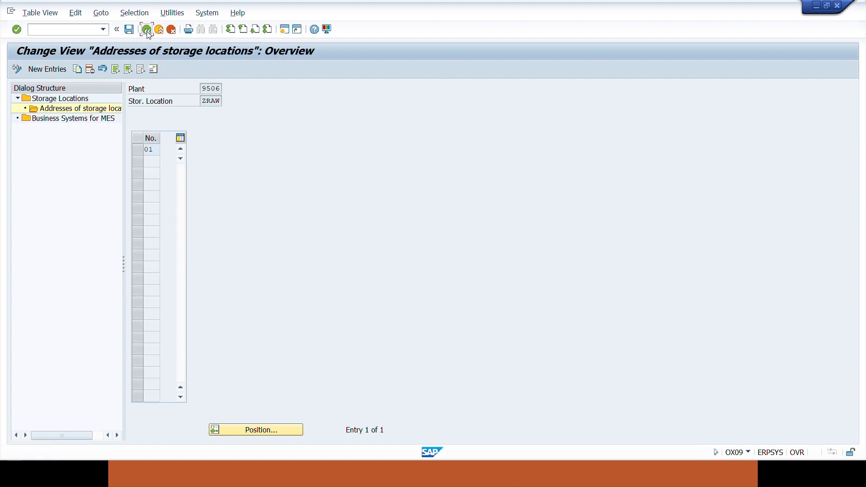
{"action": "left_click", "coordinate": [147, 31]}
{"action": "left_click", "coordinate": [147, 32]}
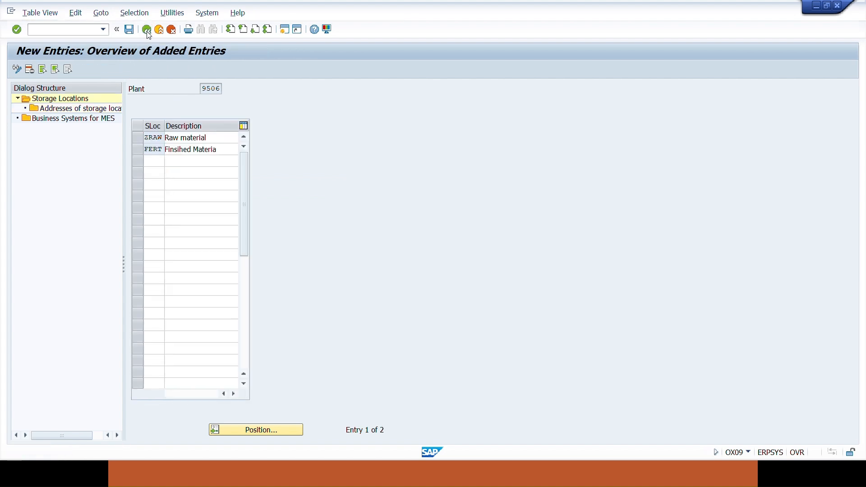
{"action": "left_click", "coordinate": [147, 31]}
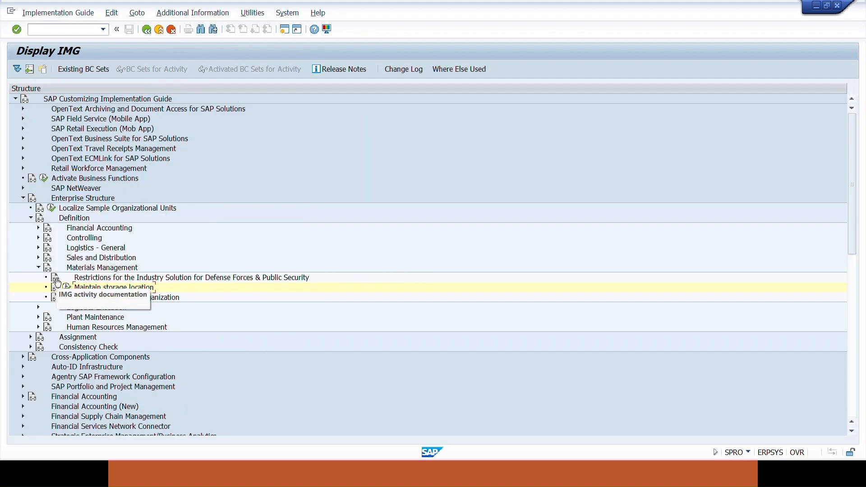
{"action": "left_click", "coordinate": [67, 298]}
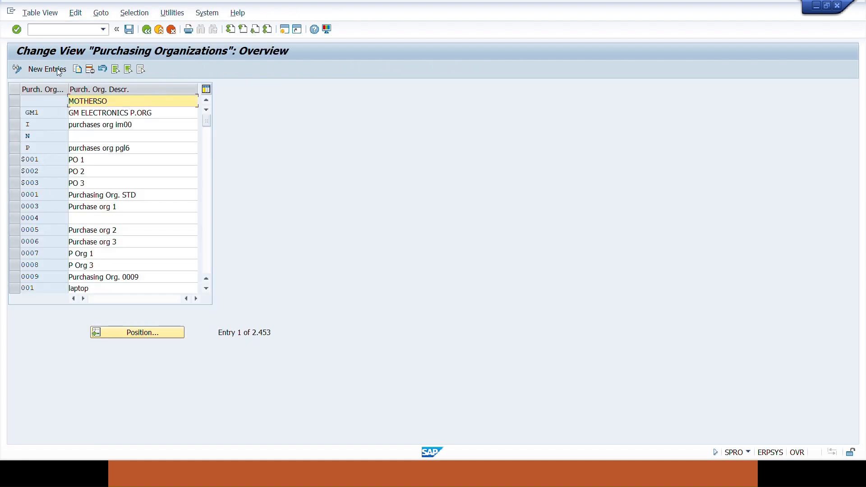
{"action": "left_click", "coordinate": [59, 69]}
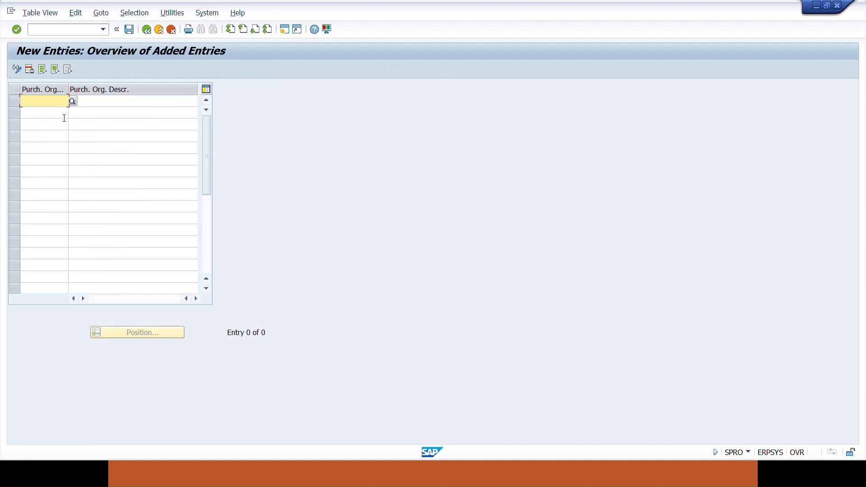
Step: Add purchasing organization 9506 with the description Purch Org Testing
{"action": "key", "text": "alt+Tab"}
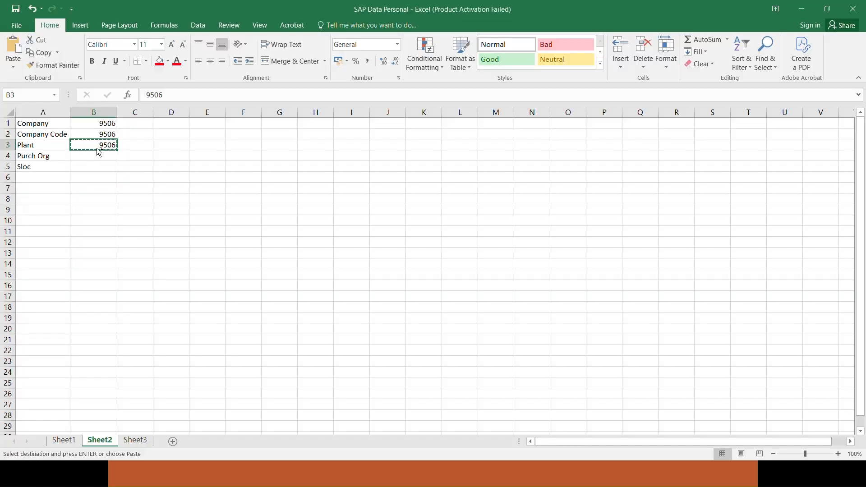
{"action": "key", "text": "alt+Tab"}
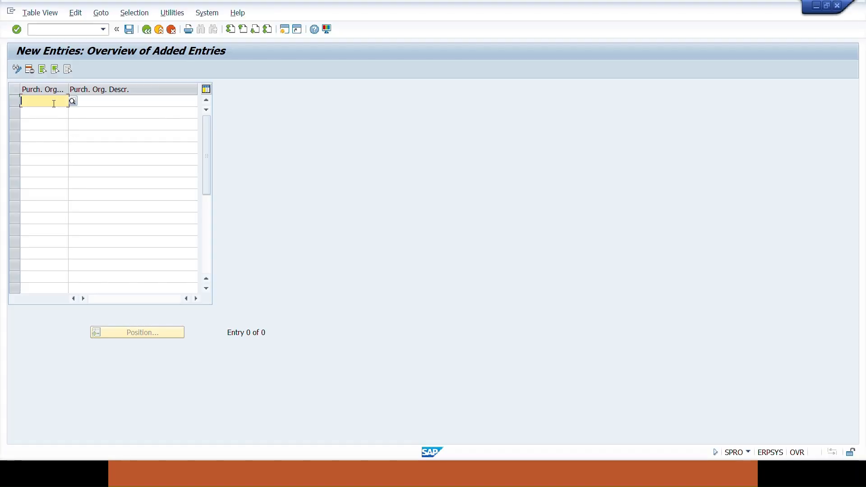
{"action": "type", "text": "9506"}
{"action": "left_click", "coordinate": [93, 104]}
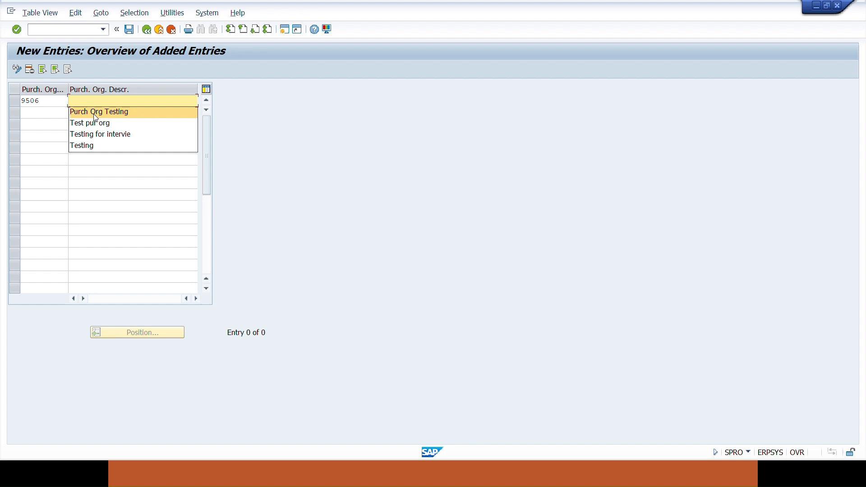
{"action": "left_click", "coordinate": [95, 114]}
{"action": "key", "text": "Return"}
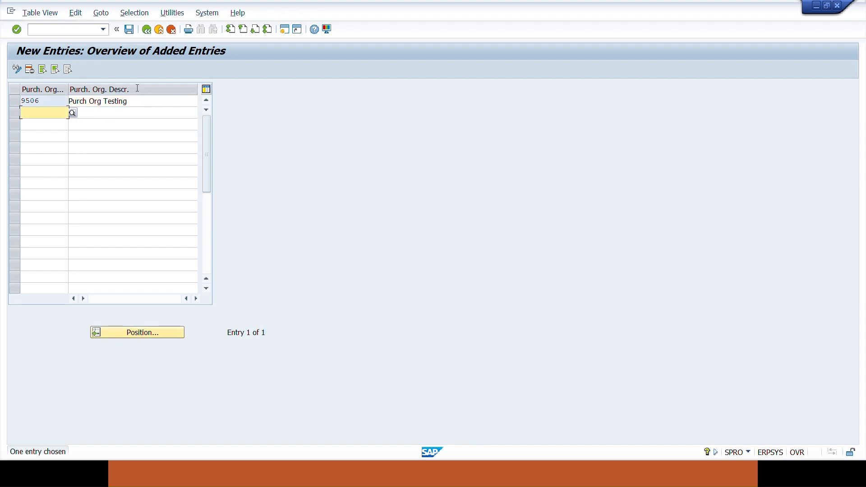
Step: Save the new purchasing organization under the Plant customizing request and return to the purchasing organizations overview
{"action": "left_click", "coordinate": [130, 30]}
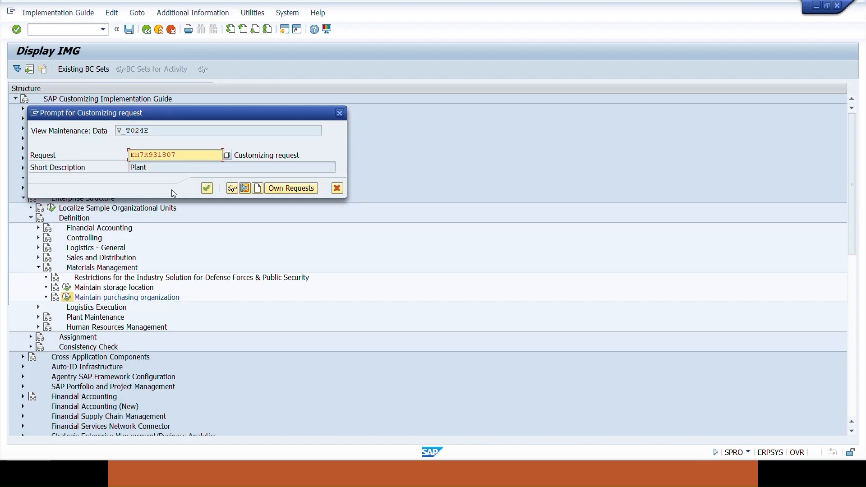
{"action": "left_click", "coordinate": [207, 189]}
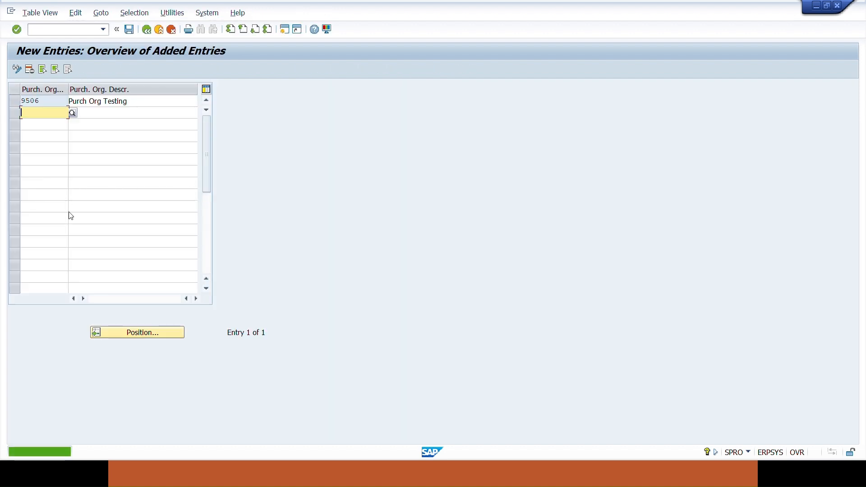
{"action": "left_click", "coordinate": [146, 30]}
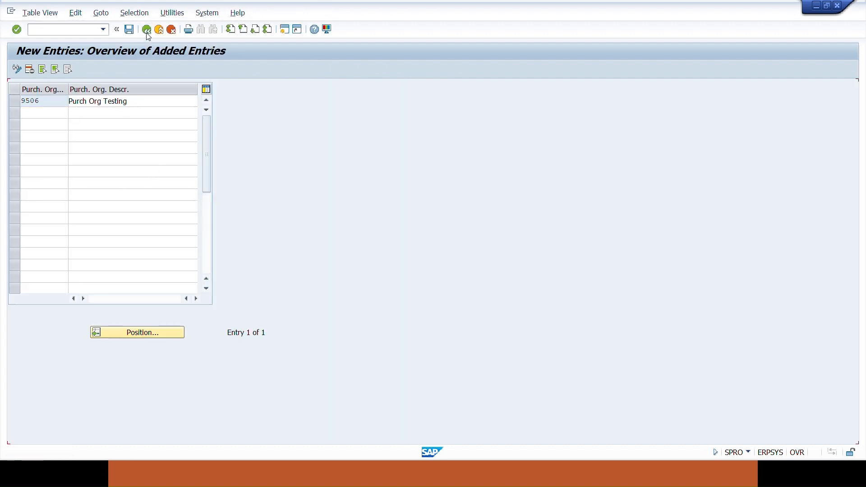
Step: Switch to the PowerPoint slide show, review the Define and Assign slides of the organizational structure, and return to SAP
{"action": "key", "text": "alt+Tab"}
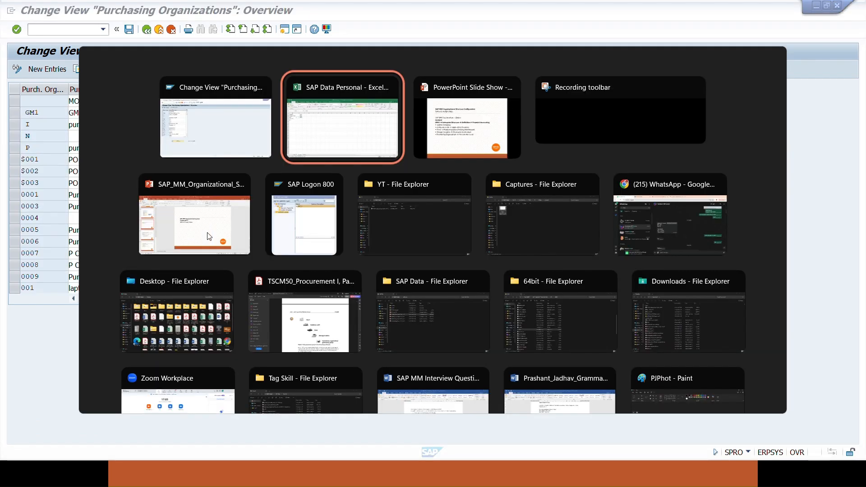
{"action": "key", "text": "alt+Tab"}
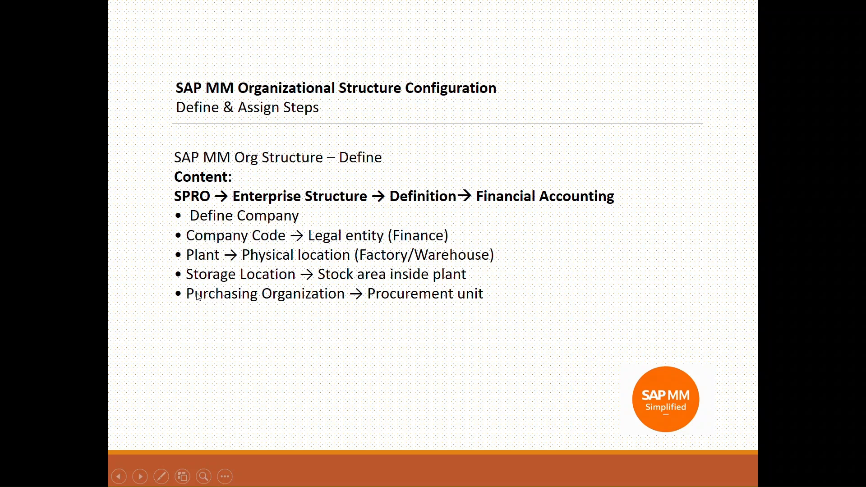
{"action": "key", "text": "alt+Tab"}
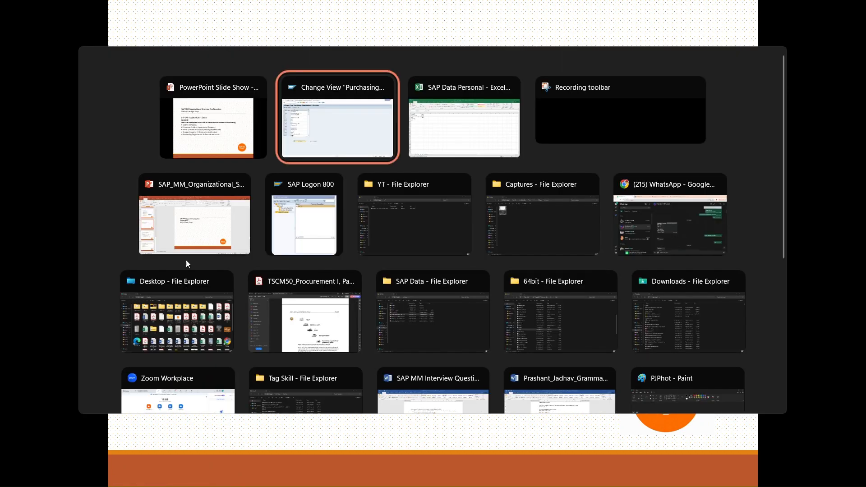
{"action": "left_click", "coordinate": [224, 121]}
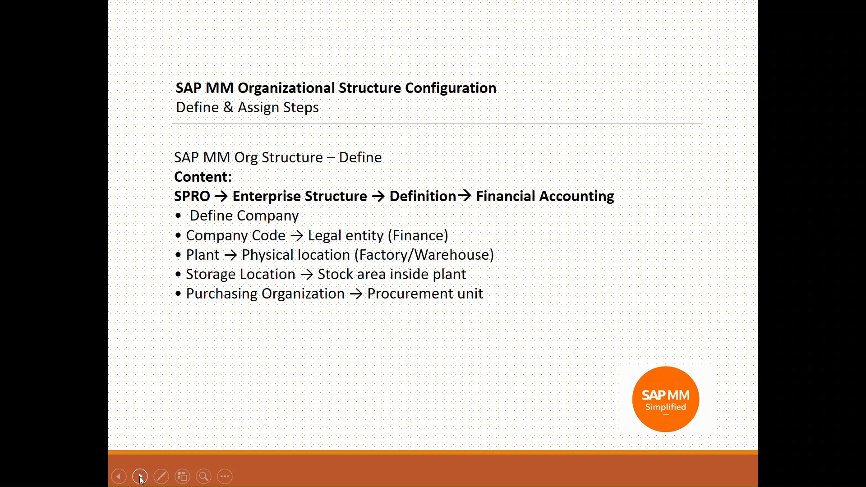
{"action": "left_click", "coordinate": [358, 157]}
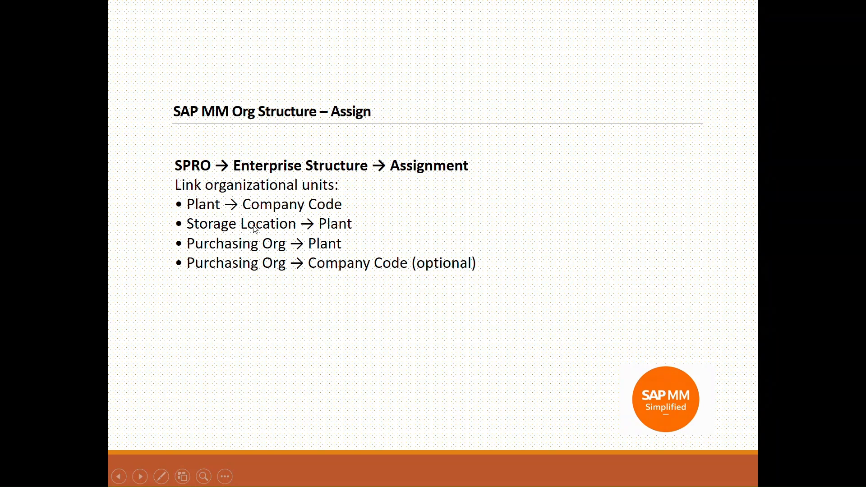
{"action": "key", "text": "alt+Tab"}
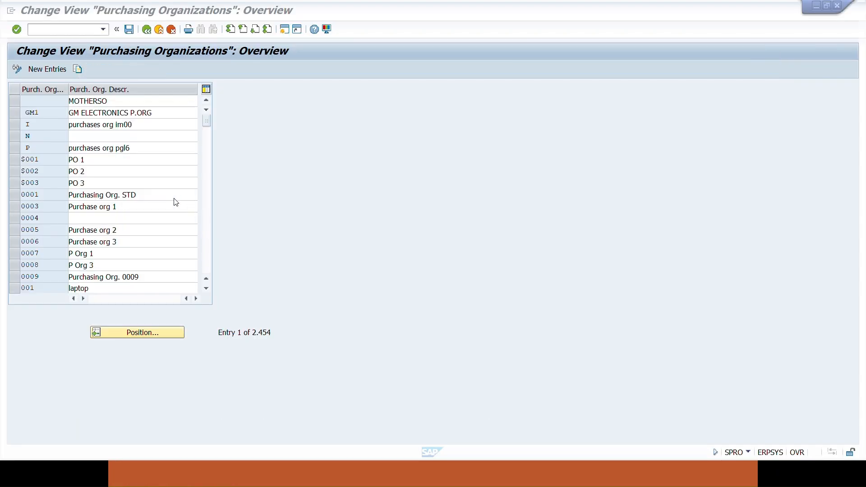
Step: Return to the implementation guide and open Assign company code to company under Enterprise Structure, Assignment, Financial Accounting
{"action": "left_click", "coordinate": [149, 31]}
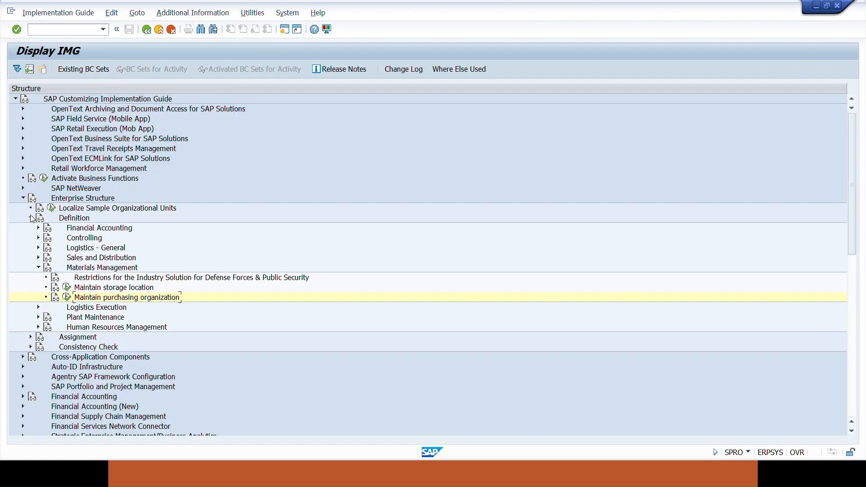
{"action": "left_click", "coordinate": [31, 218]}
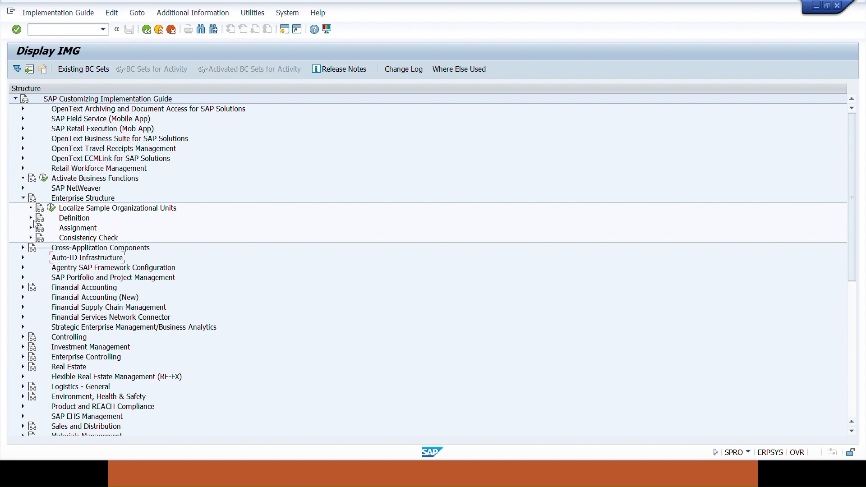
{"action": "left_click", "coordinate": [31, 228]}
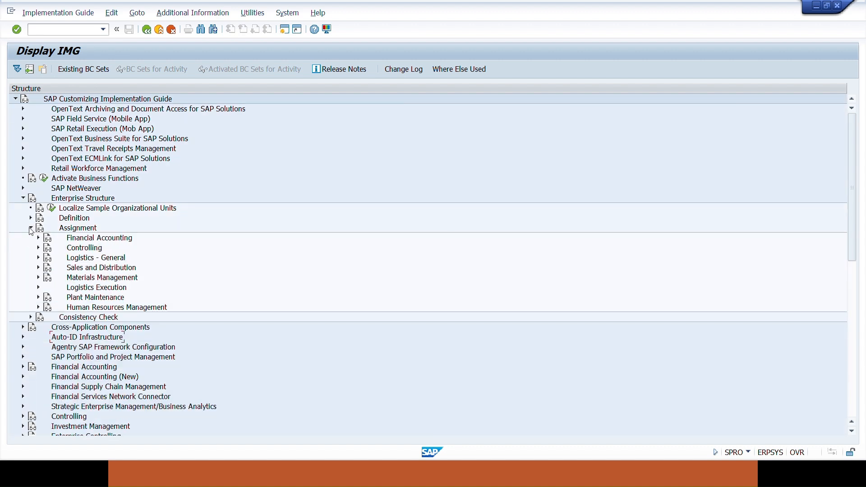
{"action": "left_click", "coordinate": [37, 238]}
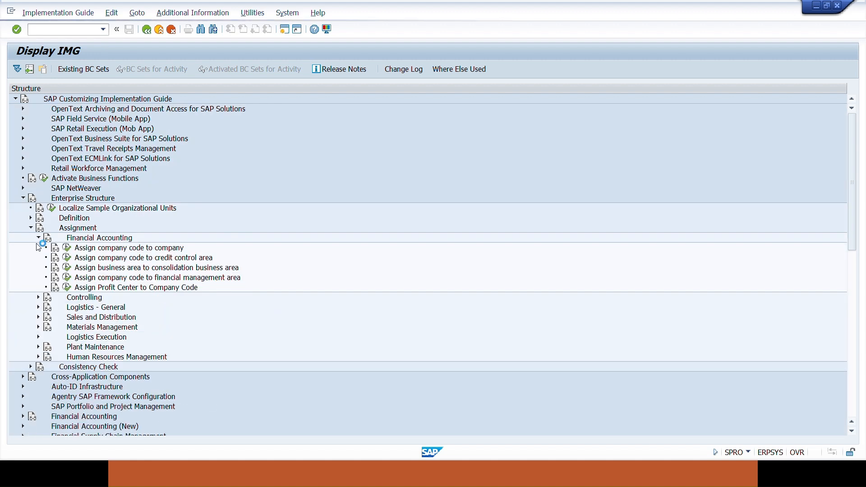
{"action": "left_click", "coordinate": [67, 249]}
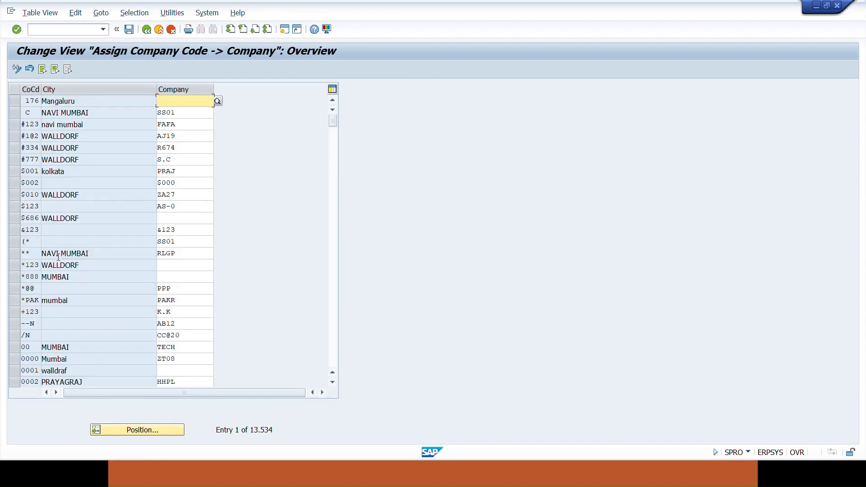
Step: Position the company code list at company code 9506, checking the number in the Excel sheet SAP Data Personal
{"action": "left_click", "coordinate": [121, 430]}
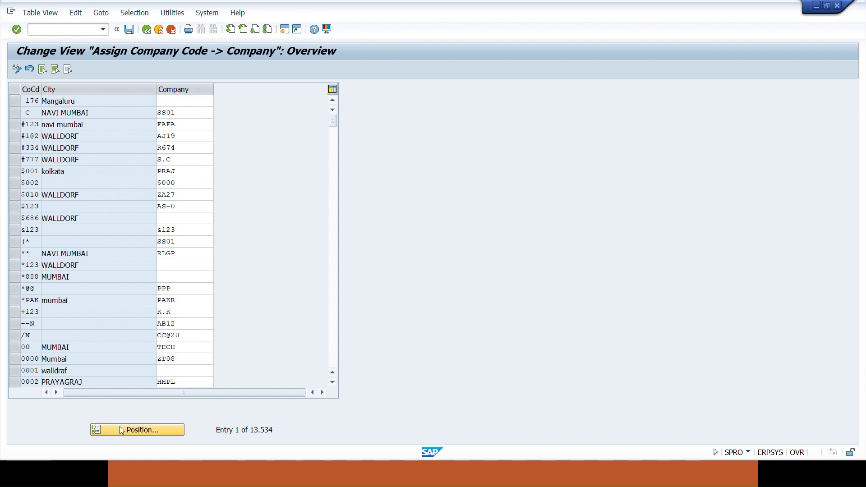
{"action": "key", "text": "alt+Tab"}
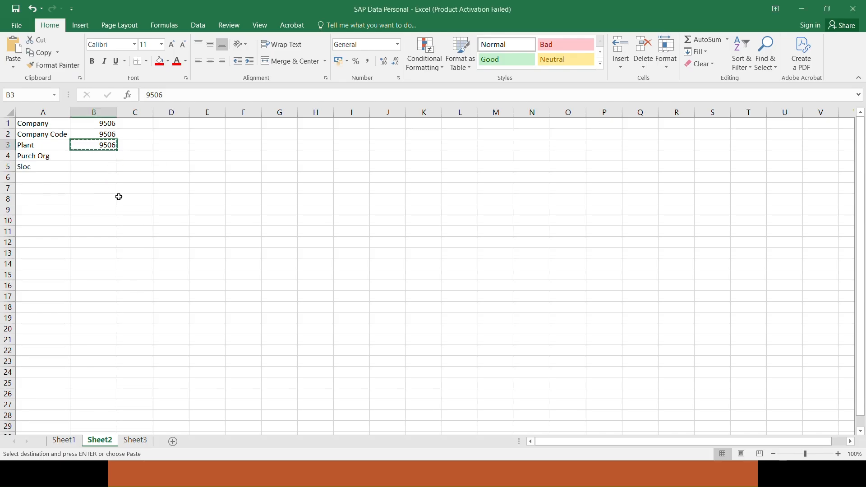
{"action": "key", "text": "alt+Tab"}
{"action": "left_click", "coordinate": [316, 125]}
{"action": "type", "text": "9506"}
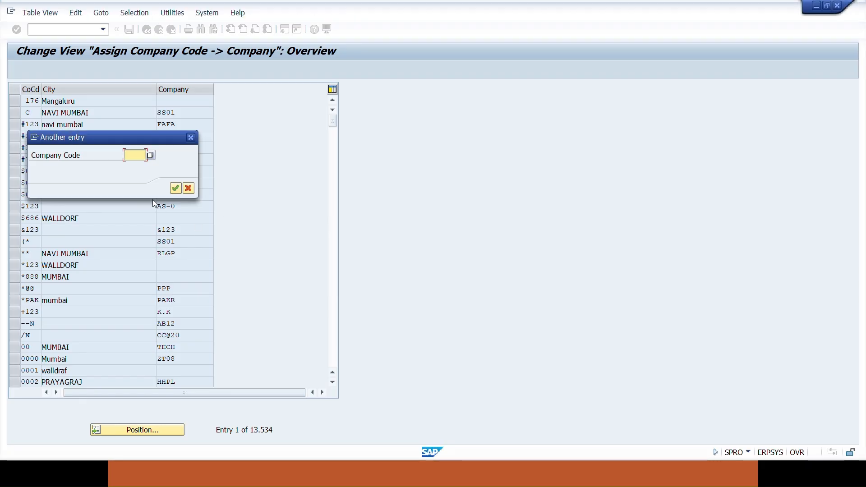
{"action": "left_click", "coordinate": [176, 187]}
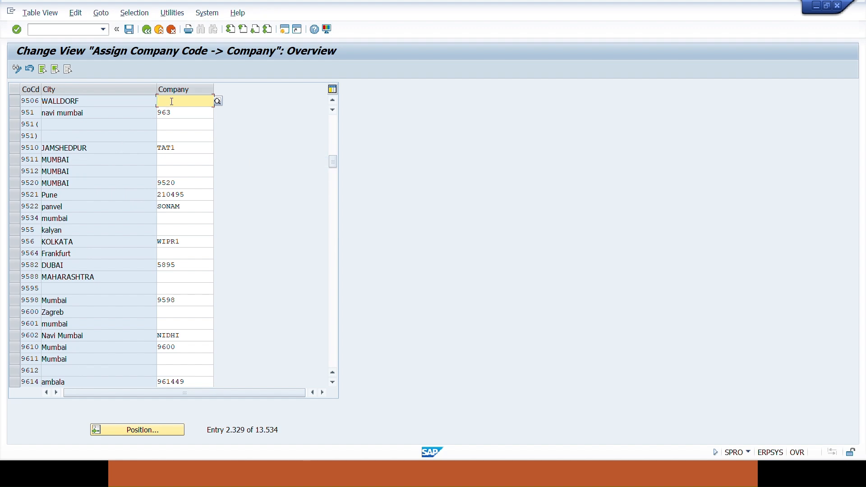
Step: Copy the company number 9506 from the Excel sheet and assign it as the company for company code 9506 in SAP
{"action": "key", "text": "alt+Tab"}
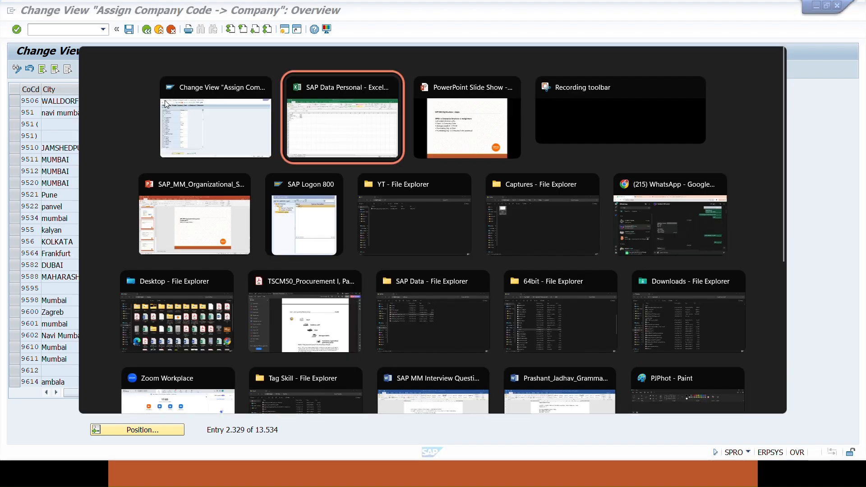
{"action": "left_click", "coordinate": [105, 123]}
{"action": "key", "text": "ctrl+c"}
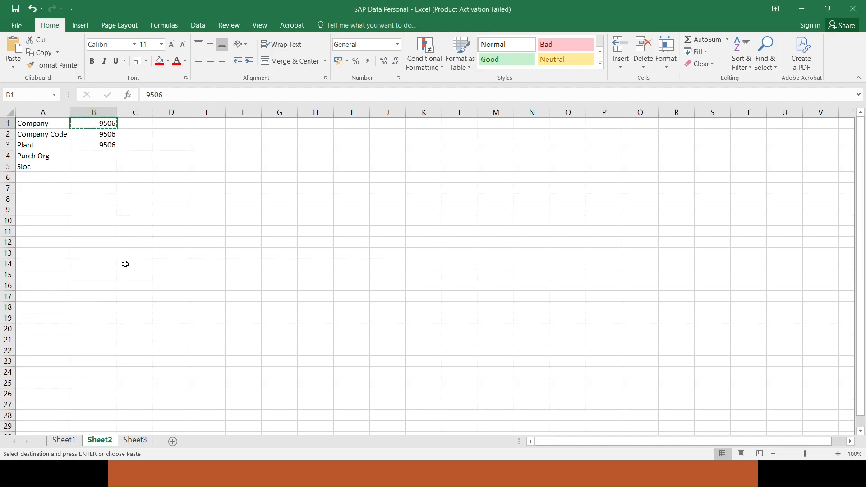
{"action": "key", "text": "alt+Tab"}
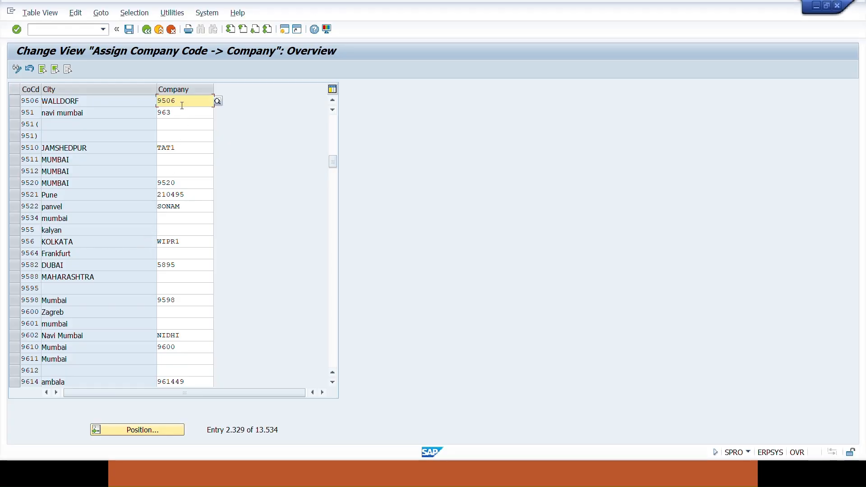
Step: Save the company code assignment under the Plant customizing request and return to the implementation guide
{"action": "left_click", "coordinate": [116, 29]}
{"action": "left_click", "coordinate": [29, 30]}
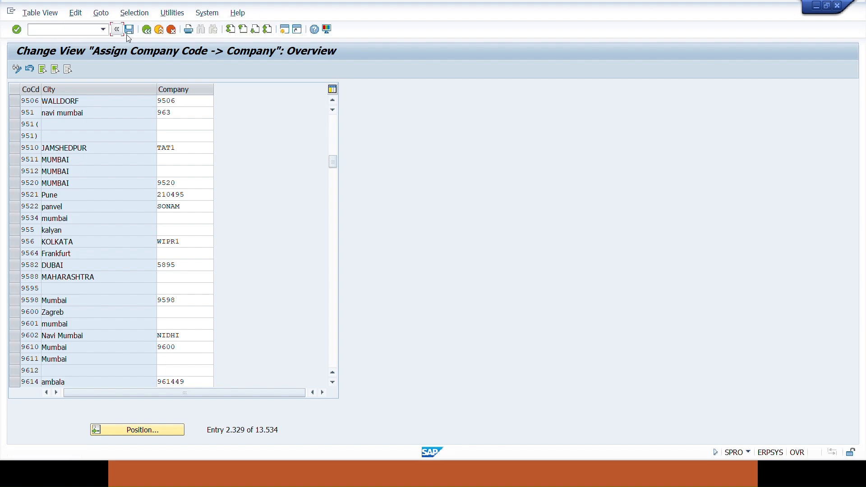
{"action": "left_click", "coordinate": [129, 29]}
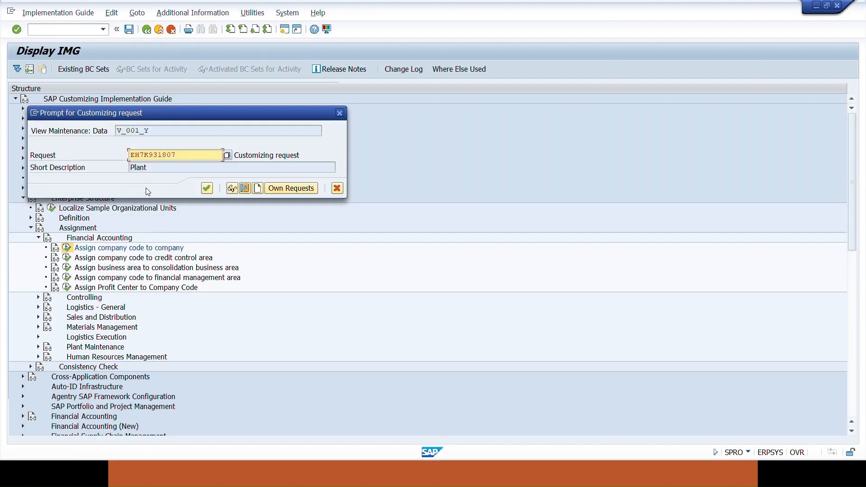
{"action": "left_click", "coordinate": [206, 188]}
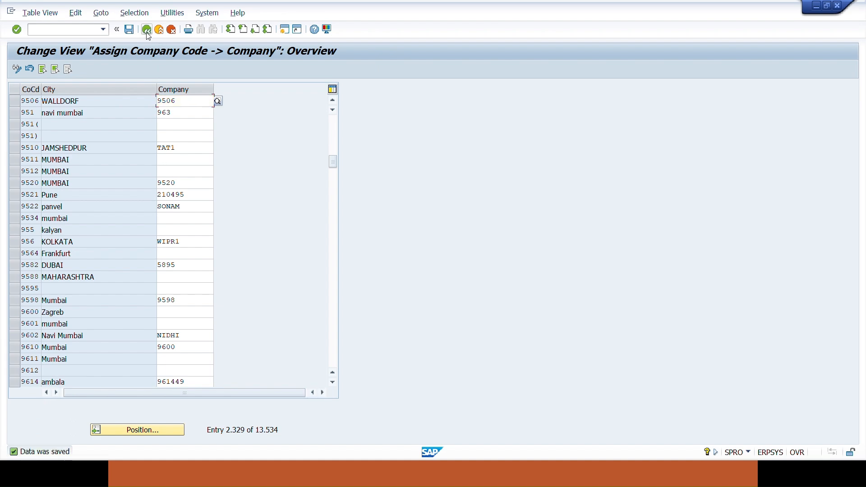
{"action": "left_click", "coordinate": [147, 29]}
Step: Switch to Excel, review the Company, Company Code and Plant rows on Sheet2, and return to SAP
{"action": "key", "text": "alt+Tab"}
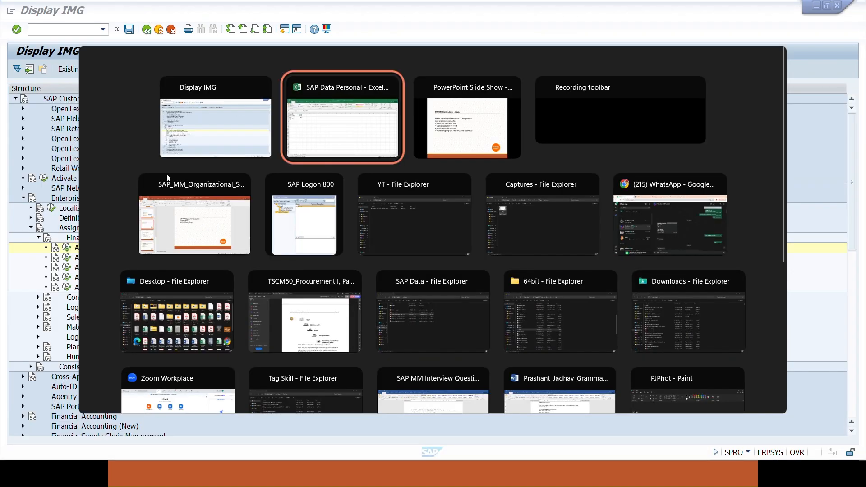
{"action": "left_click", "coordinate": [41, 137]}
{"action": "left_click", "coordinate": [42, 123]}
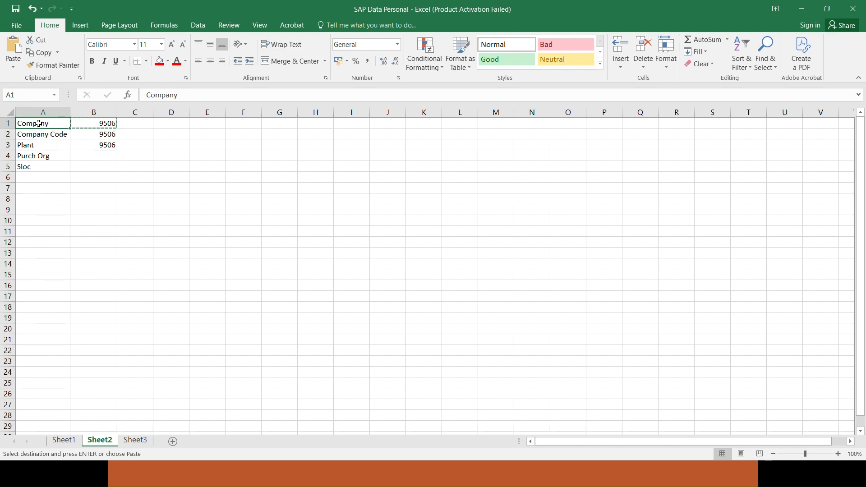
{"action": "left_click", "coordinate": [31, 145]}
{"action": "left_click", "coordinate": [28, 134]}
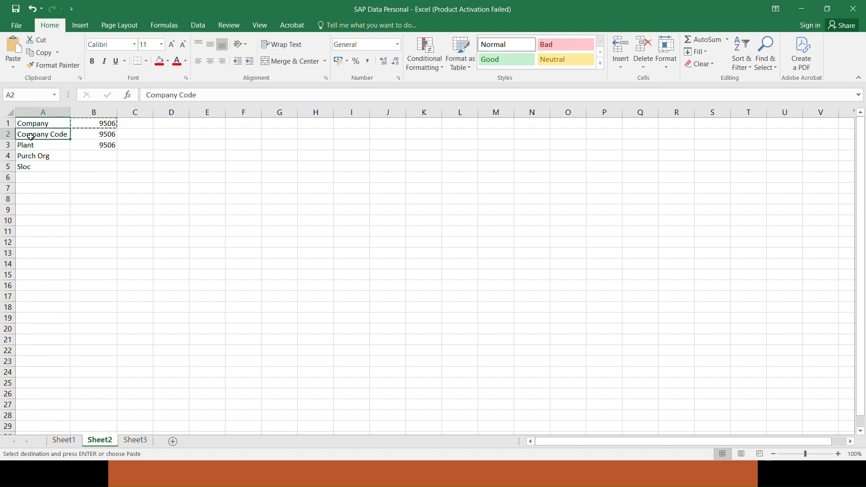
{"action": "key", "text": "alt+Tab"}
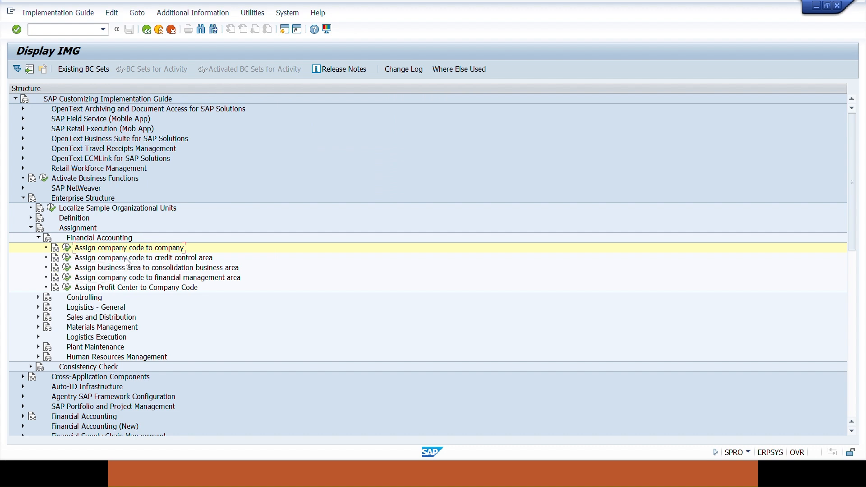
Step: Collapse Financial Accounting and open Assign plant to company code under Assignment, Logistics - General
{"action": "left_click", "coordinate": [38, 238]}
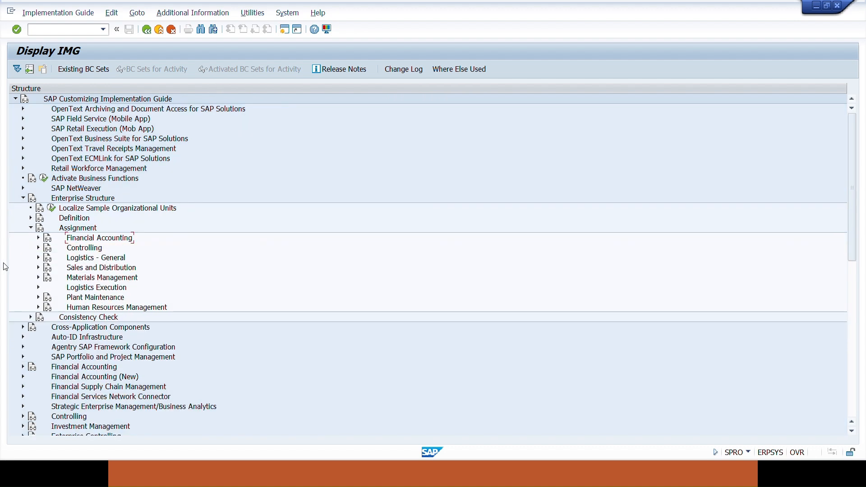
{"action": "left_click", "coordinate": [37, 258]}
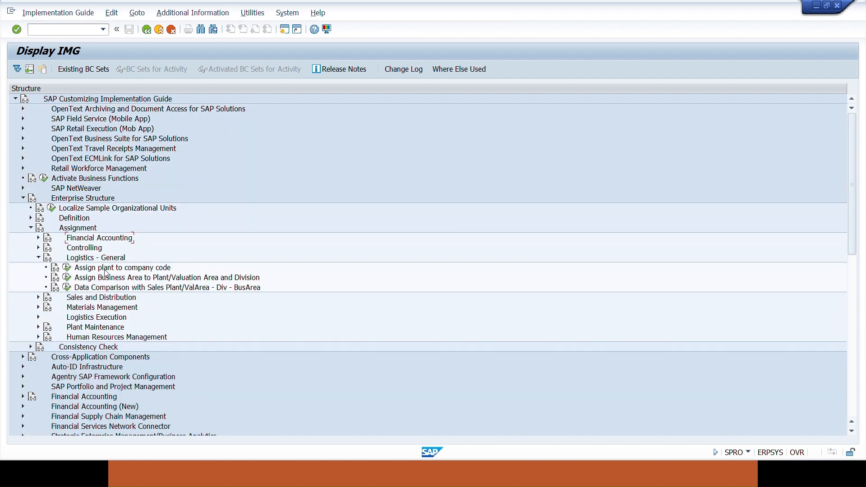
{"action": "left_click", "coordinate": [66, 268]}
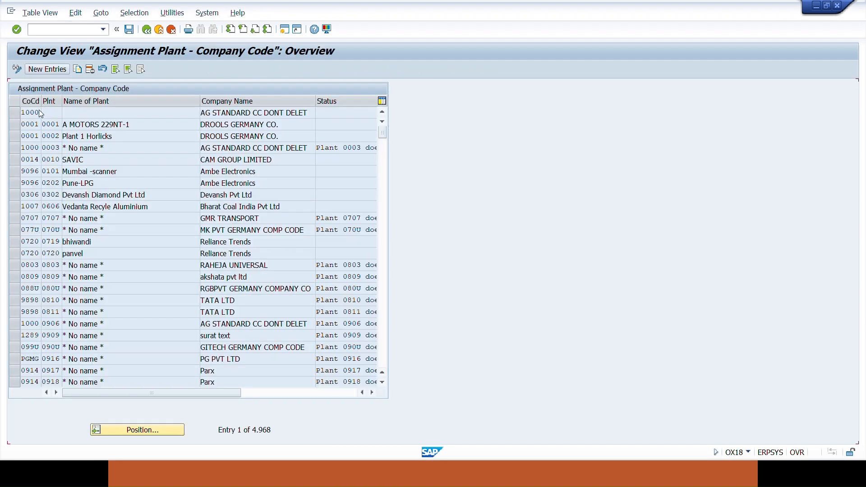
Step: Add a new entry assigning plant 9506 to company code 9506
{"action": "key", "text": "F5"}
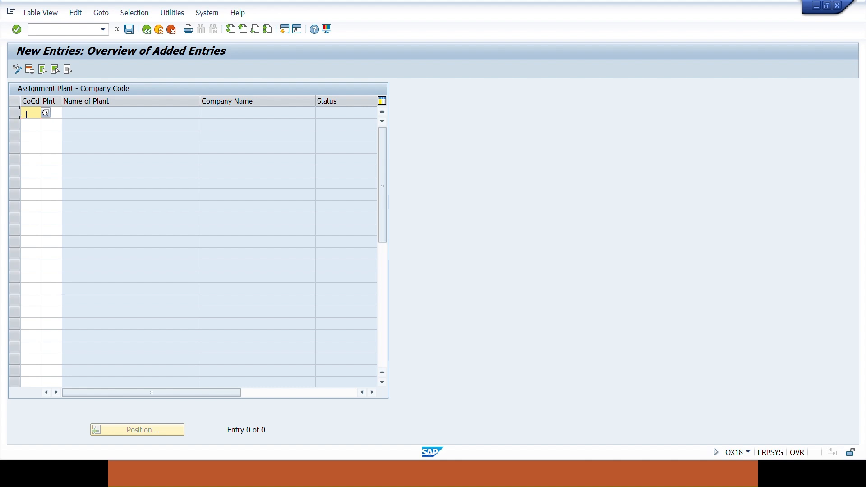
{"action": "type", "text": "9506"}
{"action": "key", "text": "Tab"}
{"action": "type", "text": "9506"}
{"action": "key", "text": "Return"}
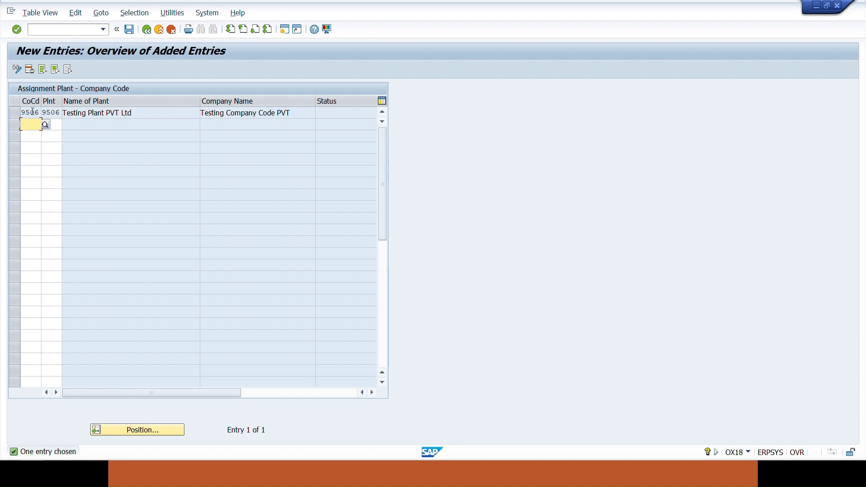
Step: Save the plant assignment under the Plant customizing request and return to the plant and company code overview
{"action": "left_click", "coordinate": [131, 30]}
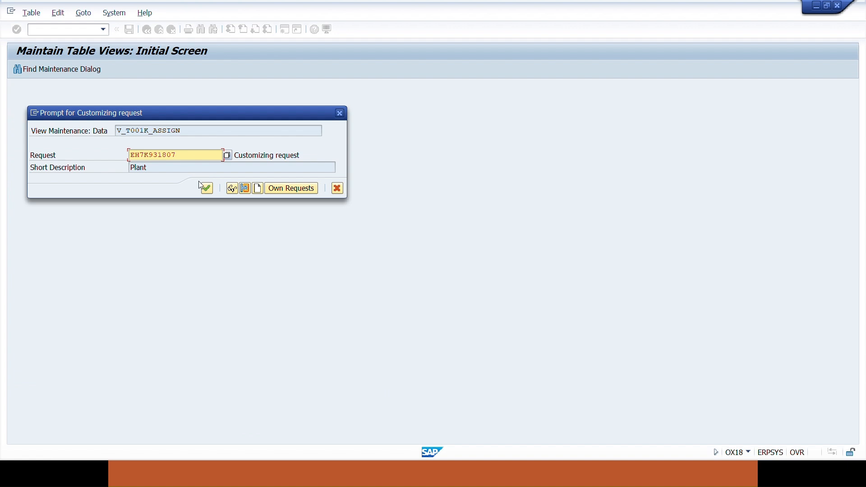
{"action": "left_click", "coordinate": [208, 190]}
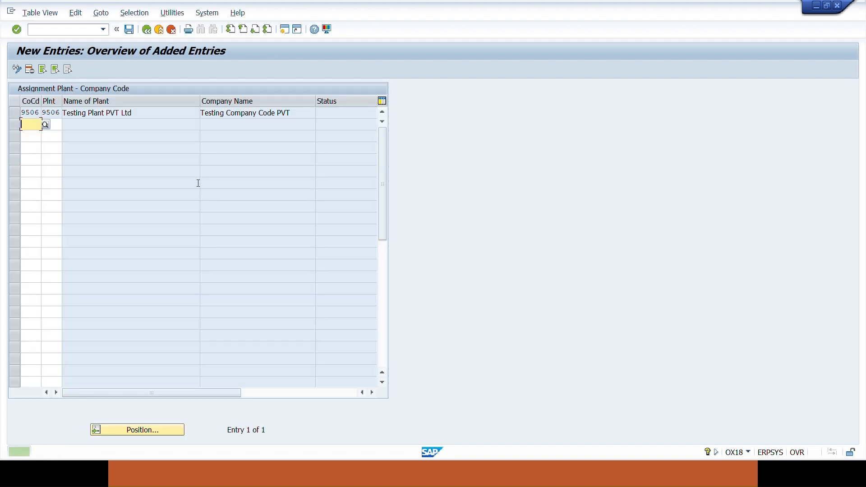
{"action": "left_click", "coordinate": [146, 30]}
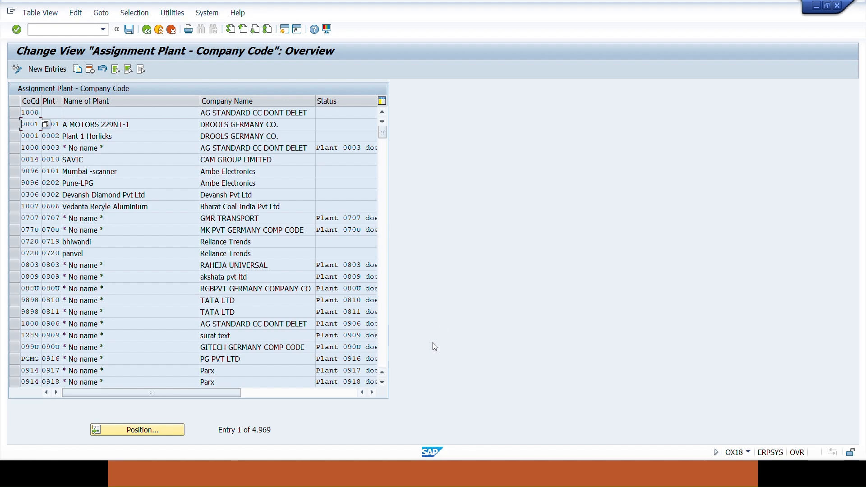
Step: Switch to Excel, review the organizational units from Company to Purch Org and Sloc on Sheet2, and return to SAP
{"action": "key", "text": "alt+Tab"}
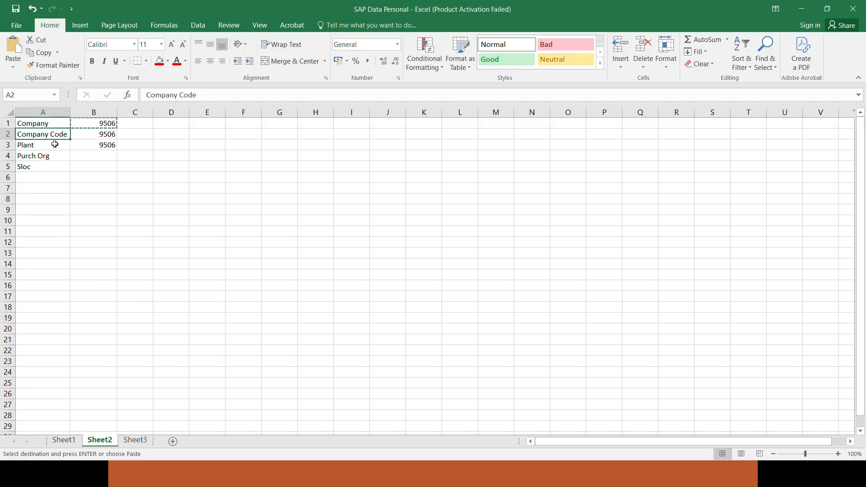
{"action": "left_click", "coordinate": [55, 144]}
{"action": "left_click", "coordinate": [55, 134]}
{"action": "left_click", "coordinate": [47, 174]}
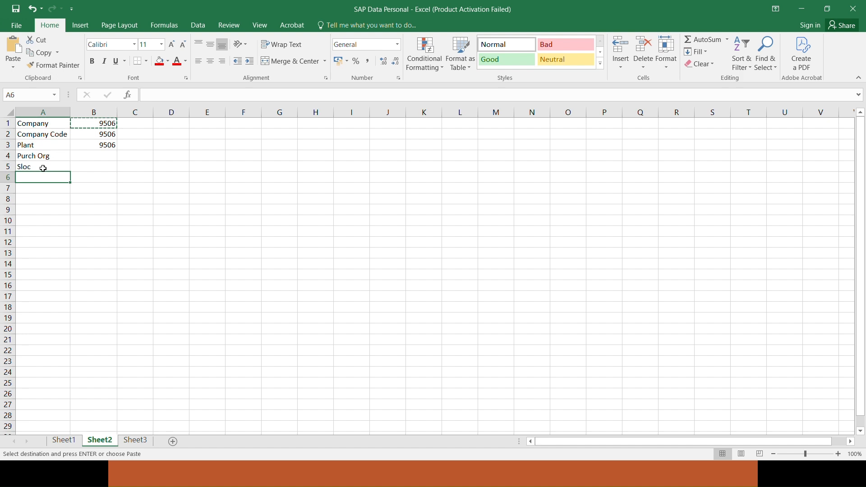
{"action": "left_click", "coordinate": [41, 167]}
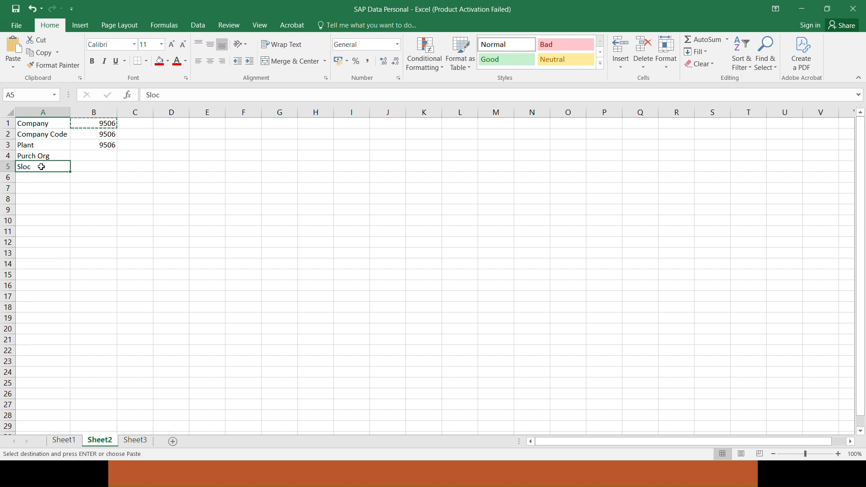
{"action": "left_click_drag", "start_coordinate": [95, 123], "coordinate": [87, 145]}
{"action": "left_click", "coordinate": [22, 166]}
{"action": "left_click", "coordinate": [36, 156]}
{"action": "key", "text": "alt+Tab"}
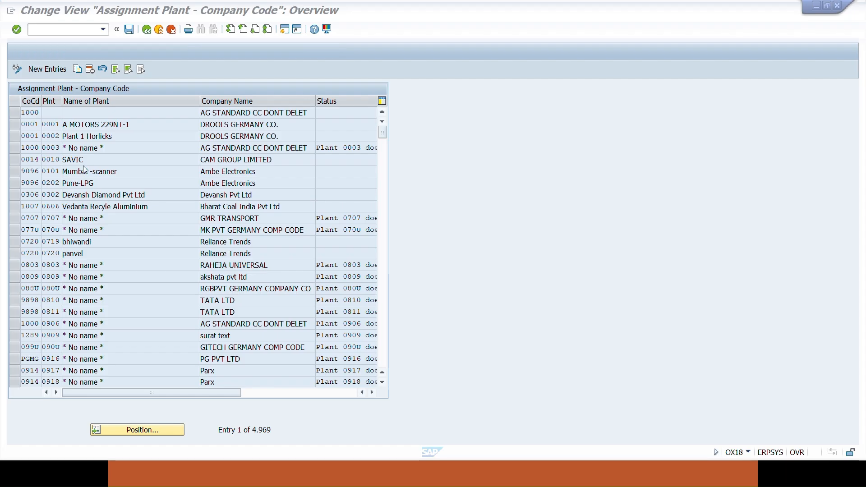
Step: Return to the implementation guide and open Assign purchasing organization to plant under Assignment, Materials Management
{"action": "left_click", "coordinate": [146, 31]}
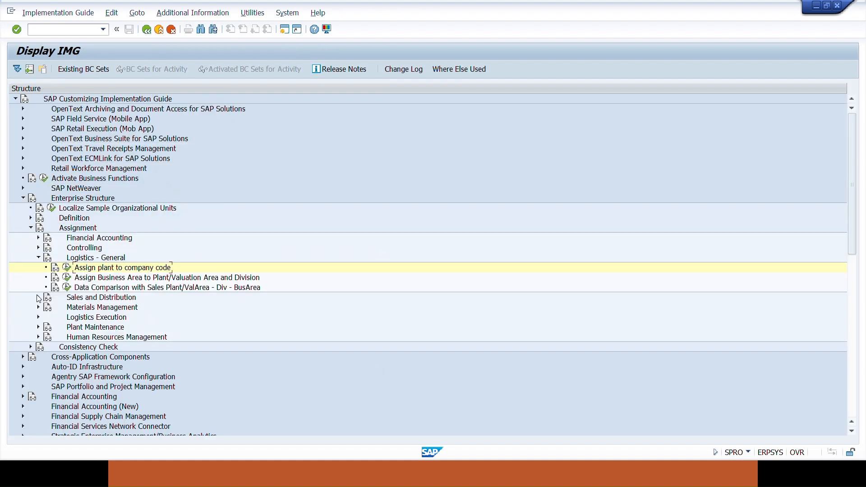
{"action": "left_click", "coordinate": [37, 257]}
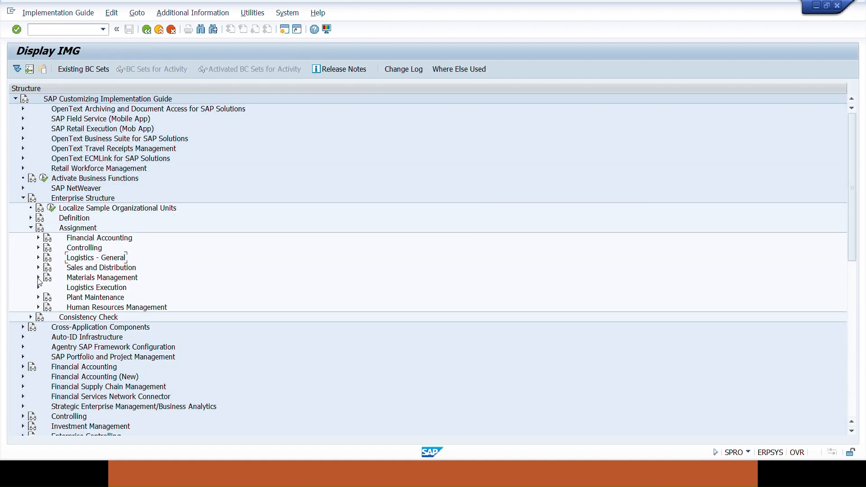
{"action": "left_click", "coordinate": [39, 278]}
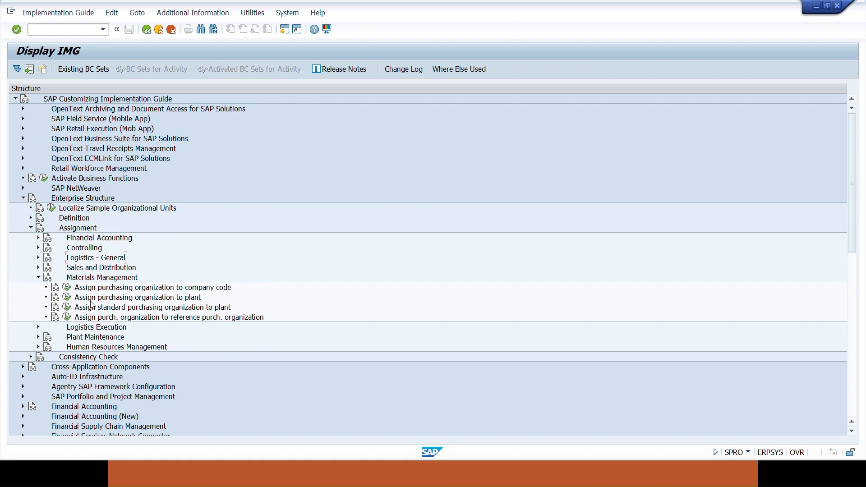
{"action": "left_click", "coordinate": [67, 298]}
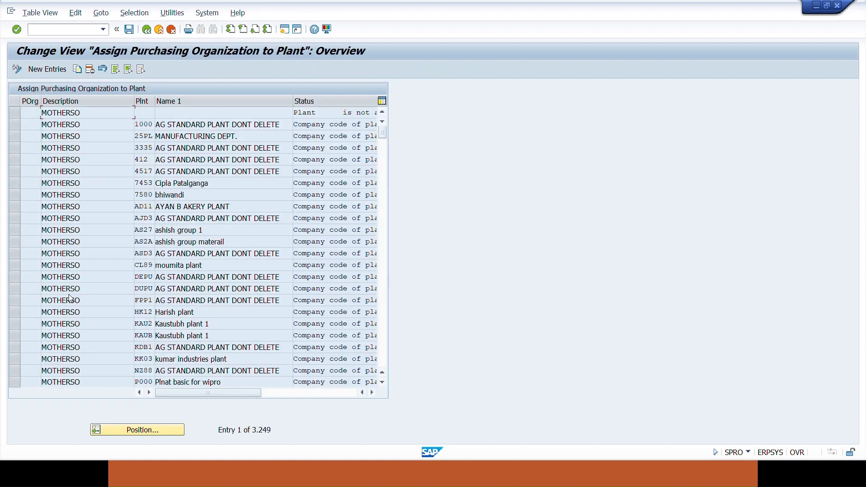
Step: Add a new entry assigning purchasing organization 9506 to plant 9506 and save it under the proposed customizing request
{"action": "left_click", "coordinate": [40, 71]}
{"action": "type", "text": "P100"}
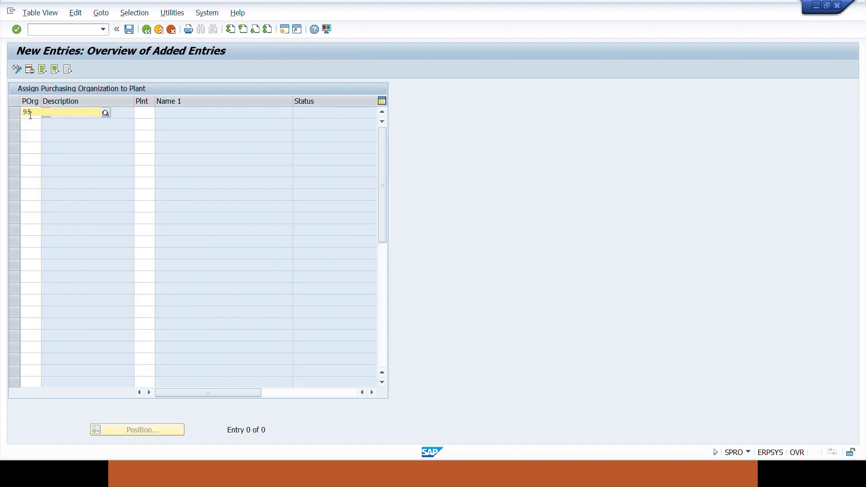
{"action": "key", "text": "Return"}
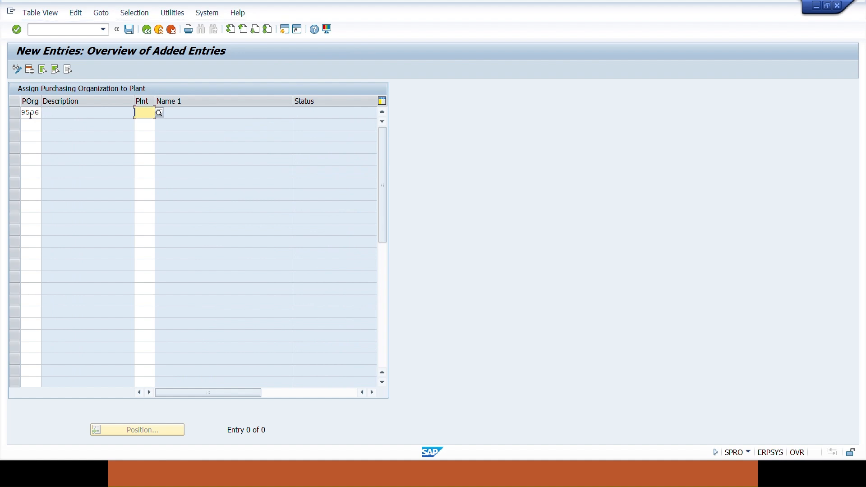
{"action": "type", "text": "9506"}
{"action": "key", "text": "Return"}
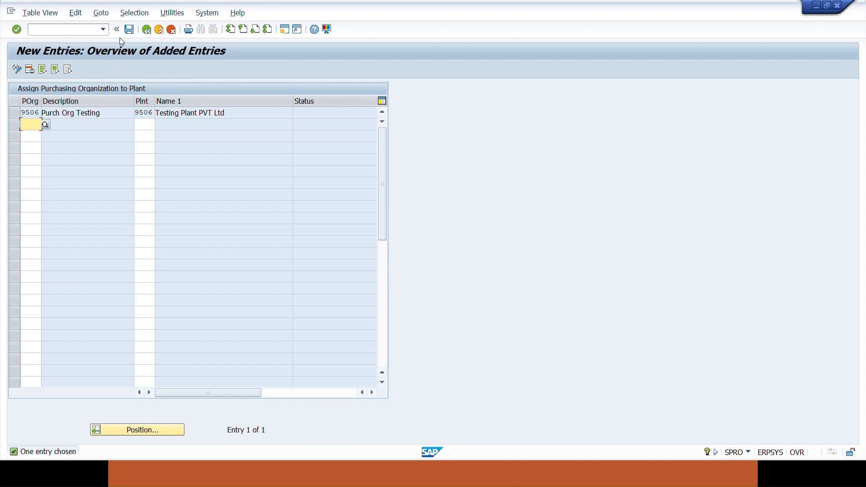
{"action": "left_click", "coordinate": [130, 29]}
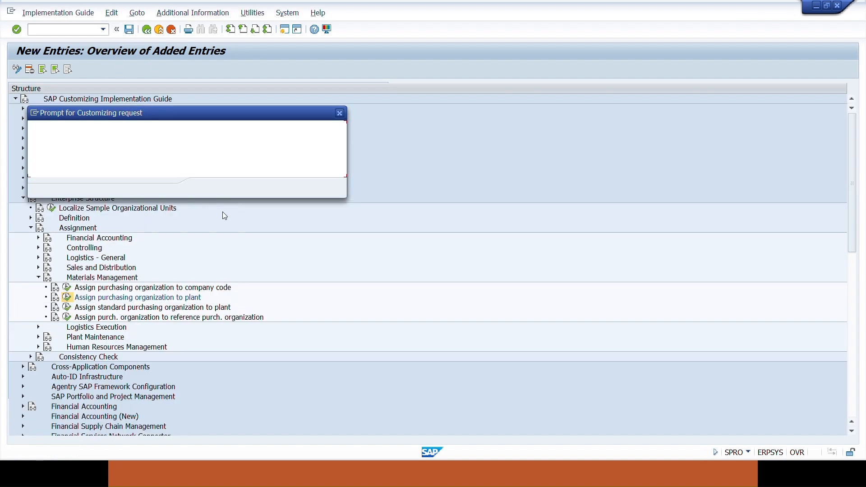
{"action": "left_click", "coordinate": [207, 188]}
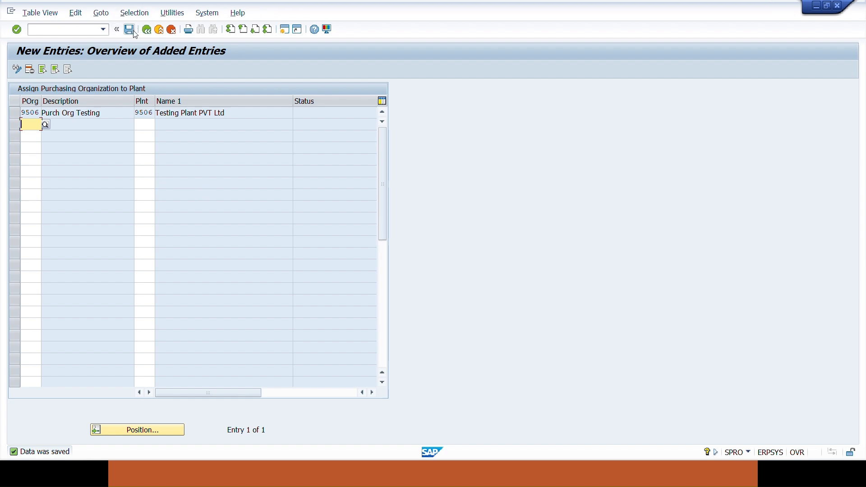
Step: Leave the purchasing organization assignment, return to SAP Easy Access and run transaction EC01
{"action": "left_click", "coordinate": [147, 32]}
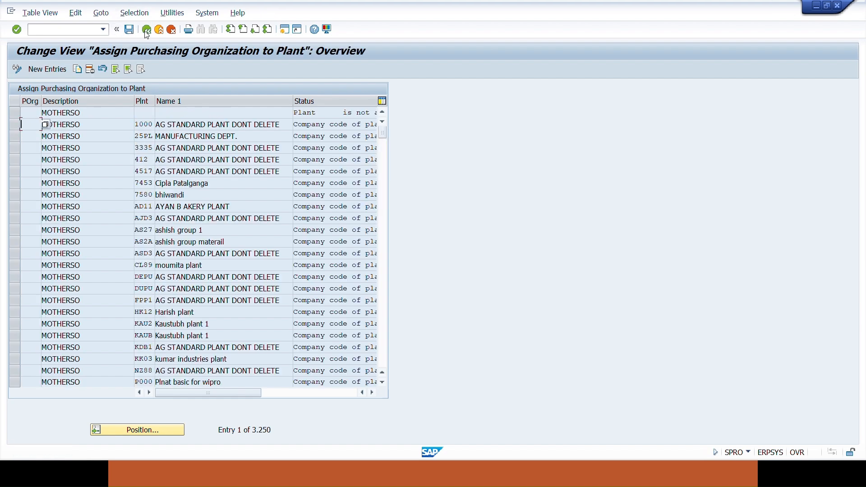
{"action": "left_click", "coordinate": [146, 31]}
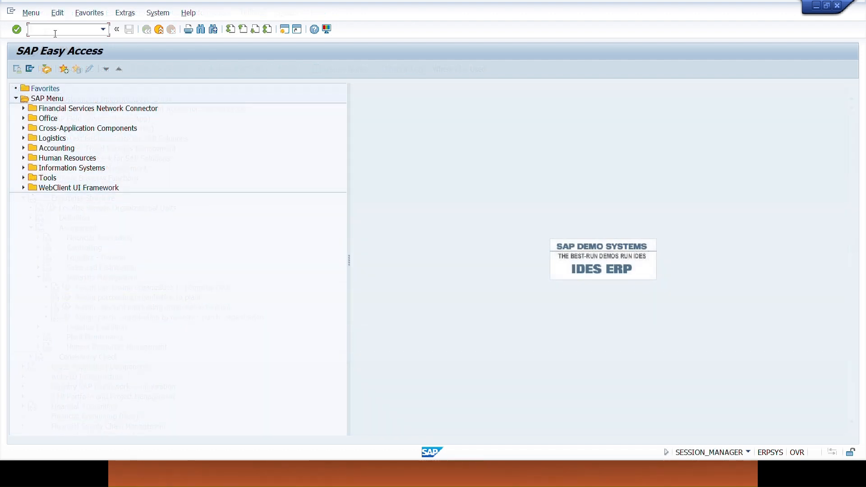
{"action": "type", "text": "ec01"}
{"action": "key", "text": "Return"}
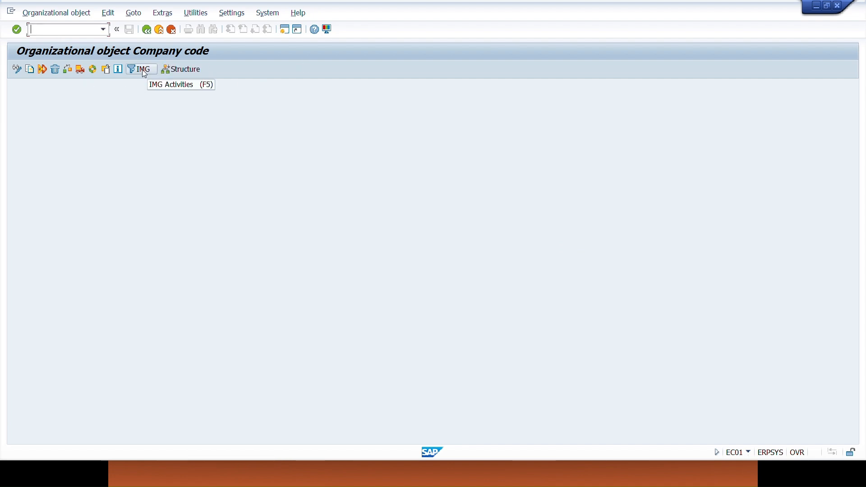
Step: Open the organizational structure for company code, start its Navigation view and dismiss the help text
{"action": "left_click", "coordinate": [171, 69]}
{"action": "left_click", "coordinate": [122, 72]}
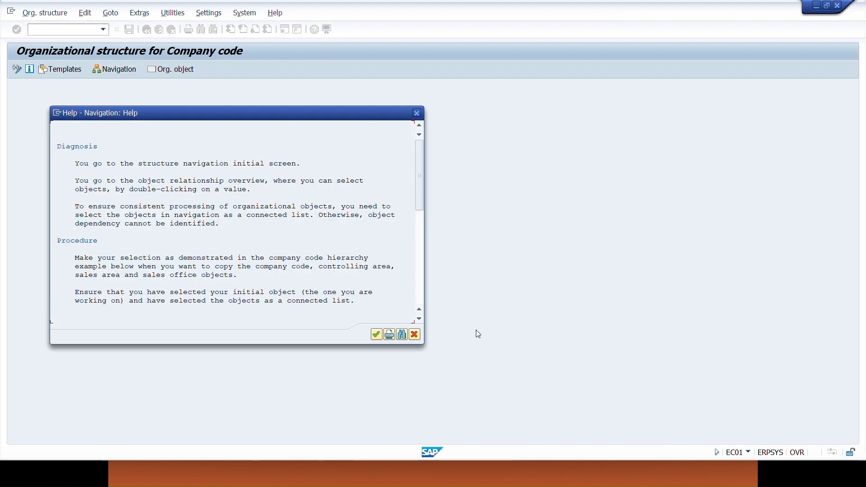
{"action": "left_click", "coordinate": [375, 338]}
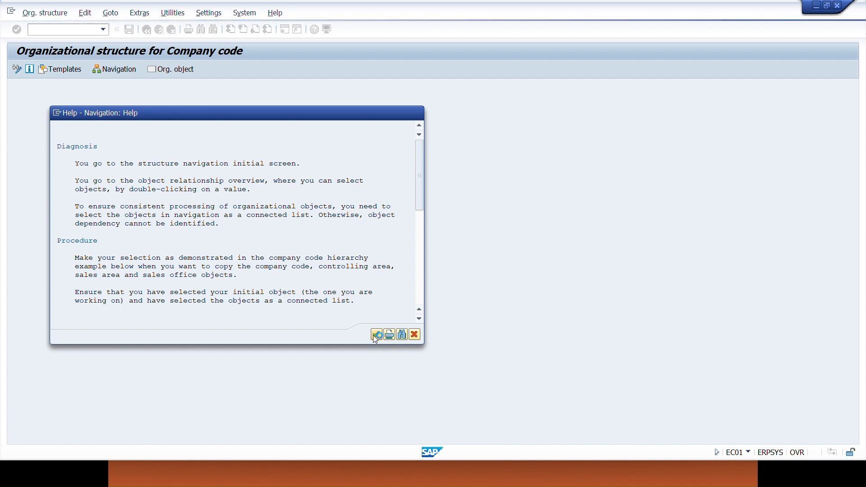
{"action": "left_click", "coordinate": [376, 336]}
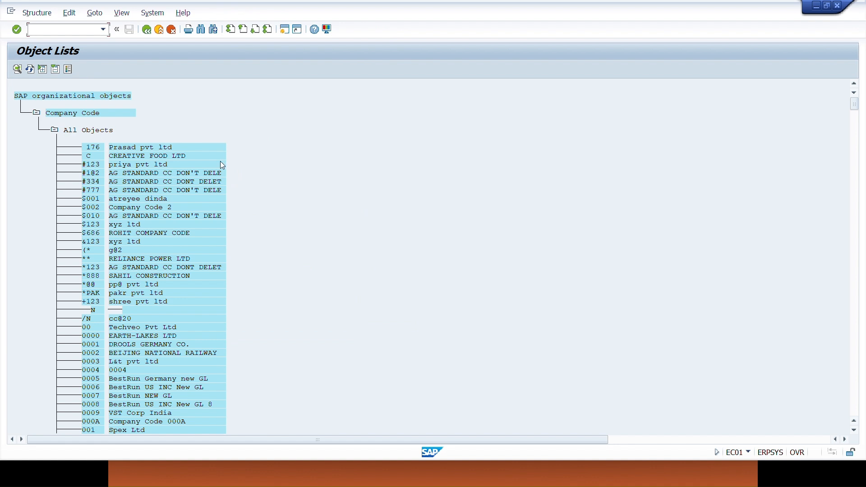
Step: Search the company code object list for 9506 and jump to the matching company code
{"action": "key", "text": "ctrl+f"}
{"action": "type", "text": "9506"}
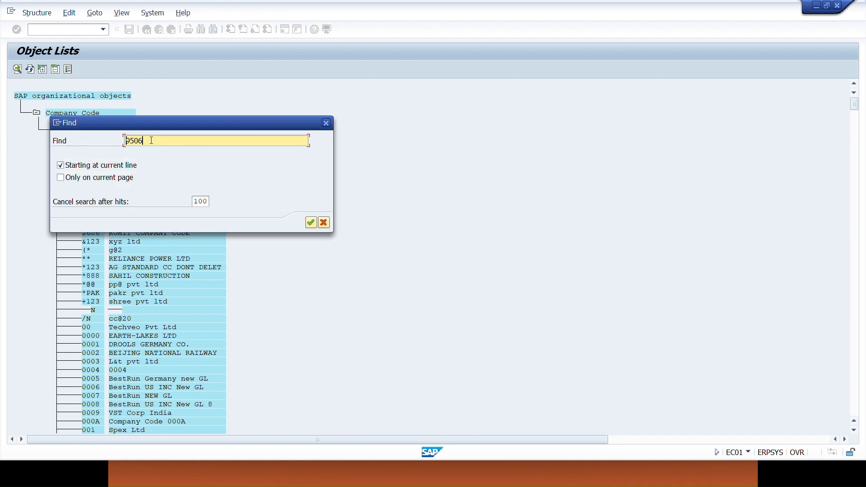
{"action": "left_click_drag", "start_coordinate": [151, 140], "coordinate": [99, 150]}
{"action": "left_click", "coordinate": [311, 223]}
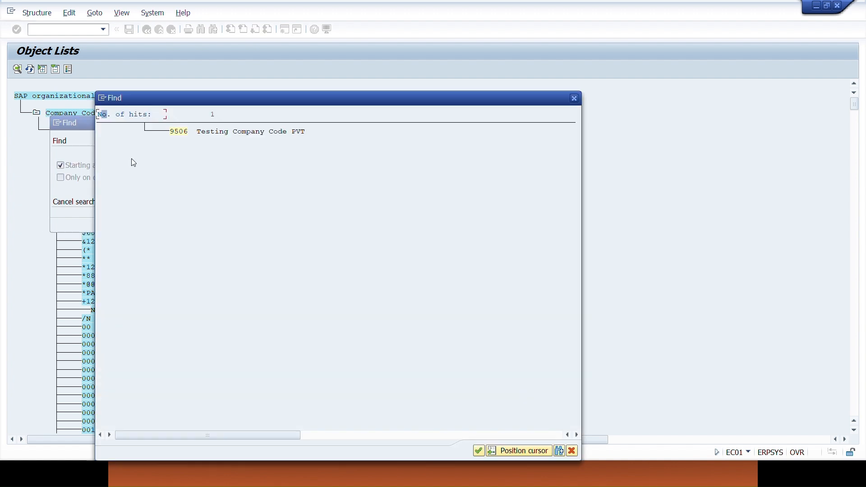
{"action": "double_click", "coordinate": [186, 135]}
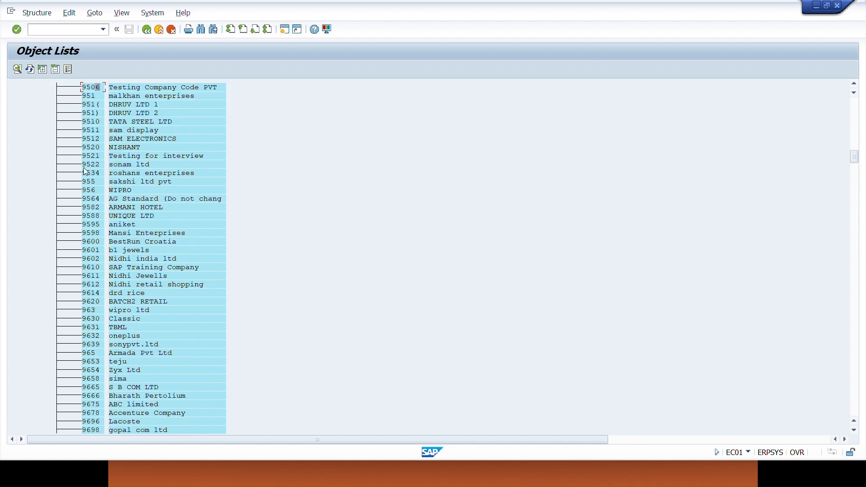
Step: Display the structure of company code 9506 and expand company 009506 and plant 9506 to review their assigned units
{"action": "double_click", "coordinate": [92, 87]}
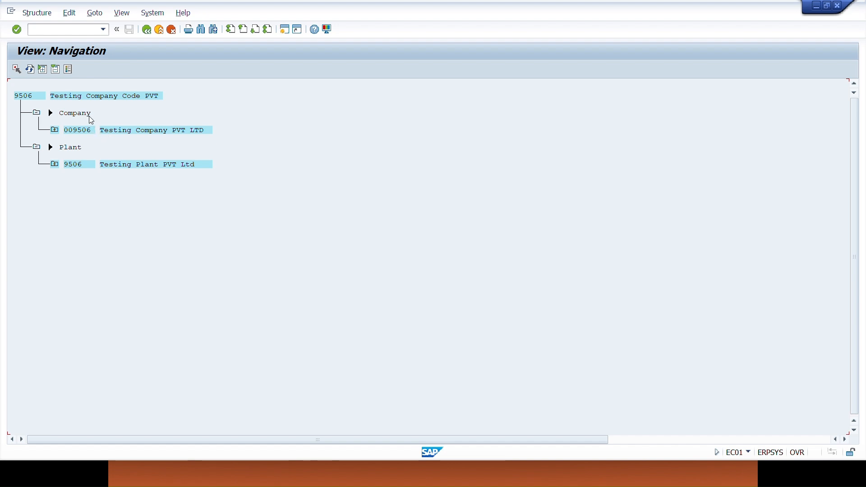
{"action": "left_click", "coordinate": [54, 132]}
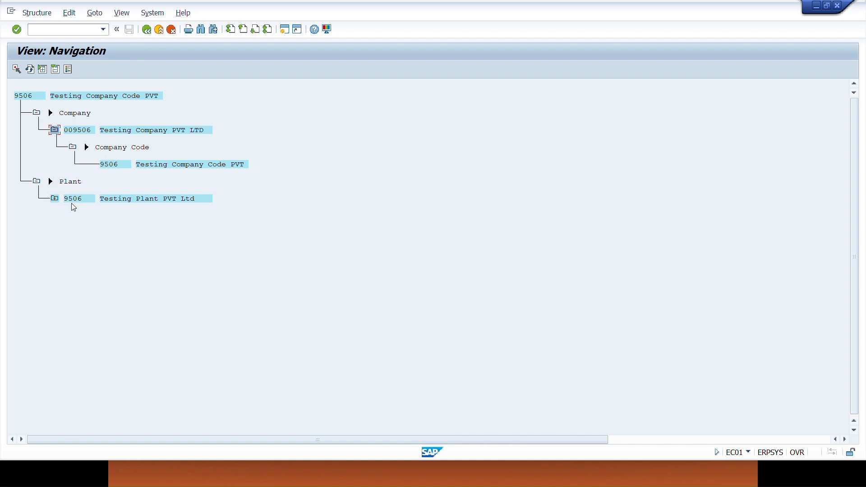
{"action": "left_click", "coordinate": [54, 199]}
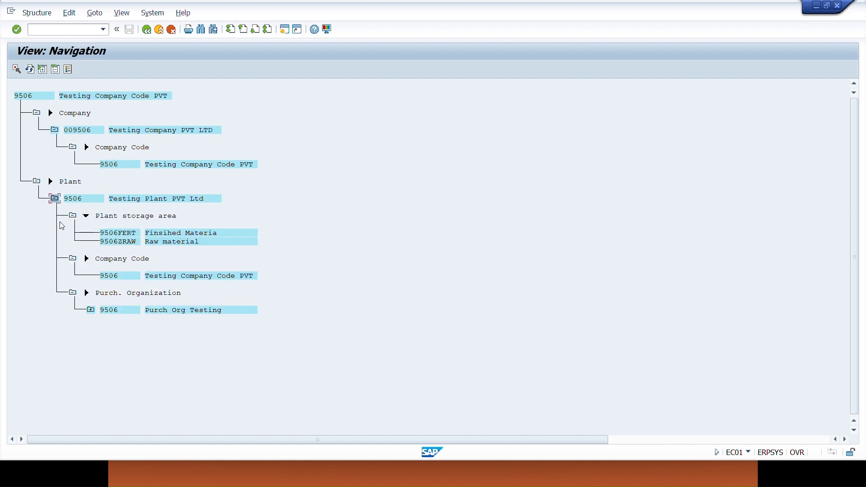